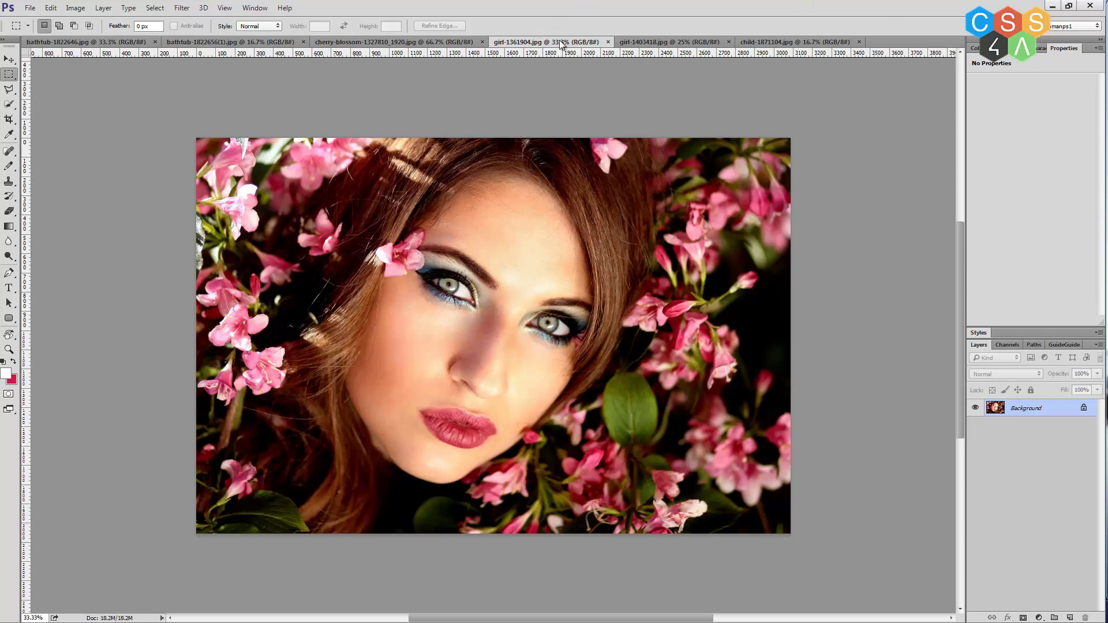
{"action": "left_click", "coordinate": [101, 42]}
{"action": "left_click", "coordinate": [208, 42]}
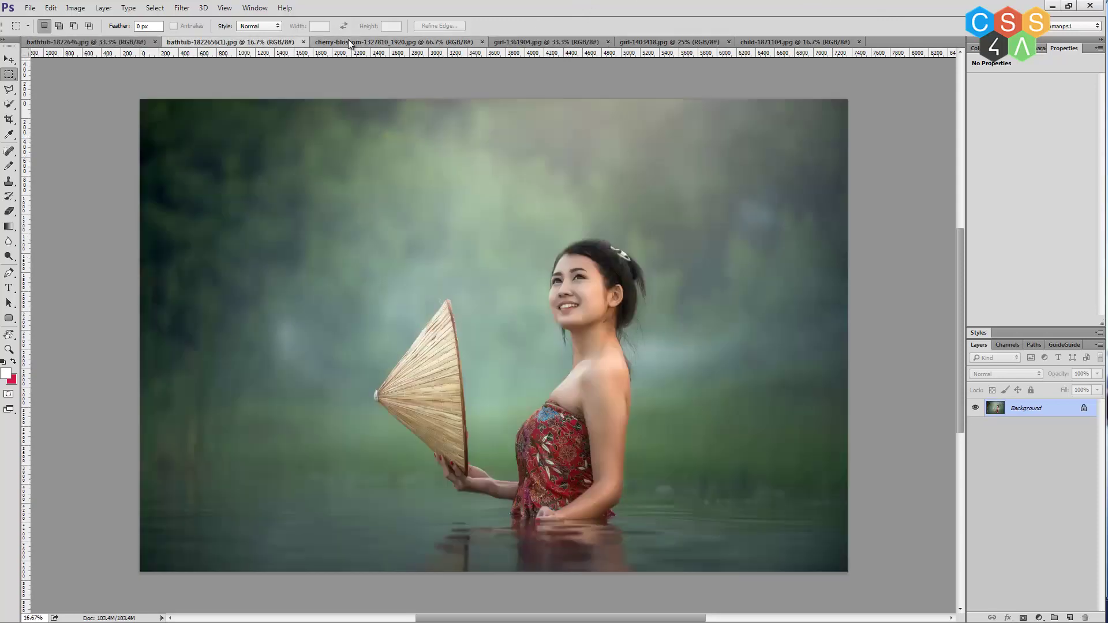
{"action": "left_click", "coordinate": [439, 42]}
{"action": "left_click", "coordinate": [531, 42]}
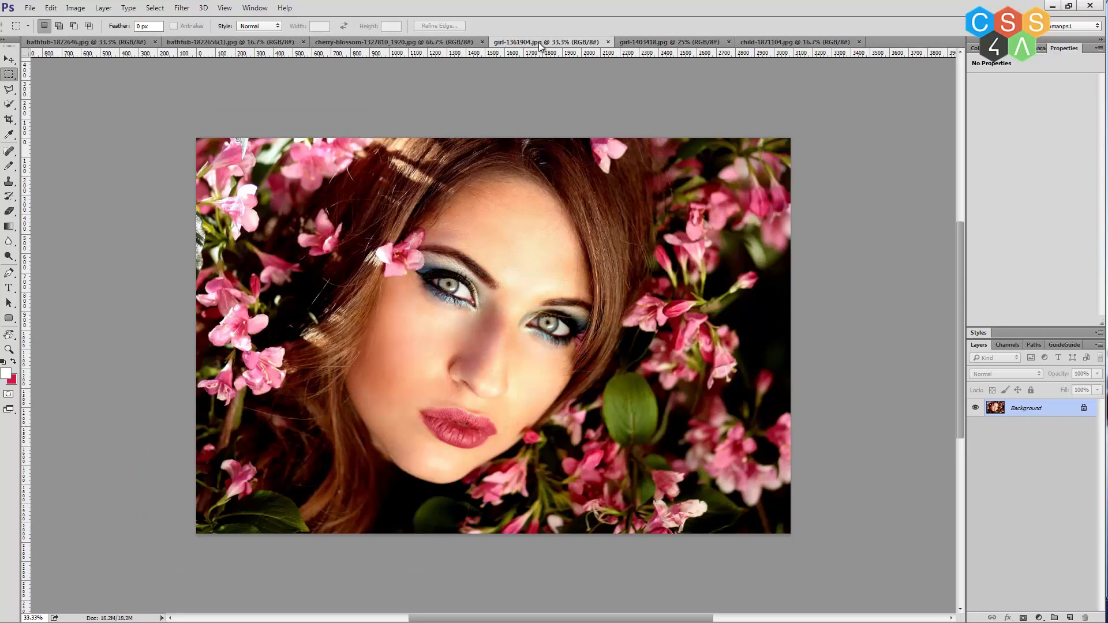
{"action": "left_click", "coordinate": [669, 42]}
{"action": "left_click", "coordinate": [804, 42]}
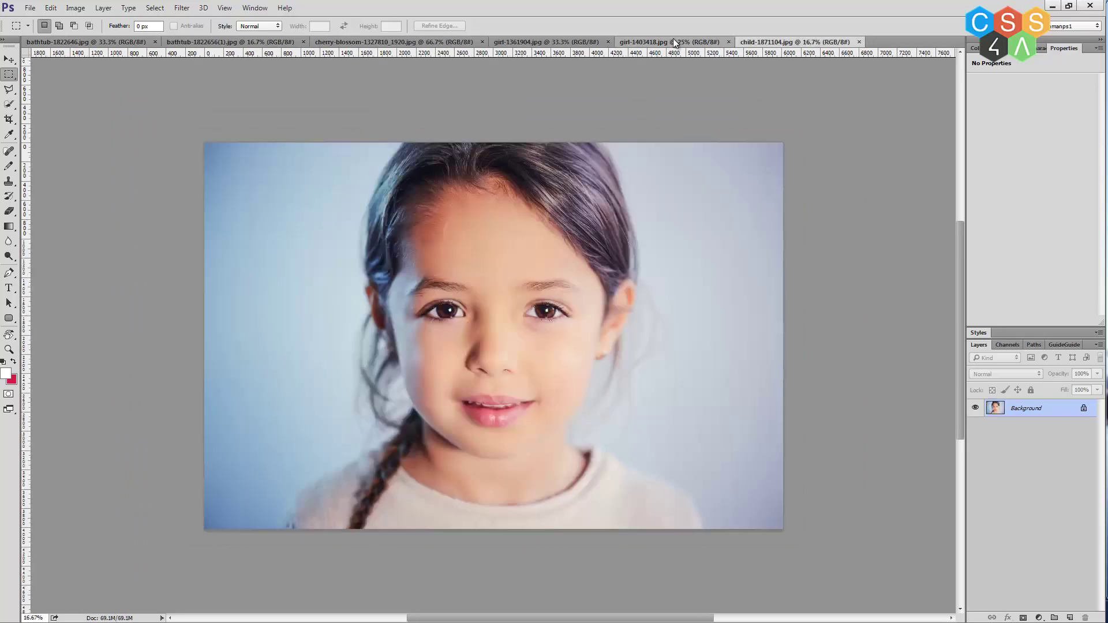
{"action": "left_click", "coordinate": [676, 42]}
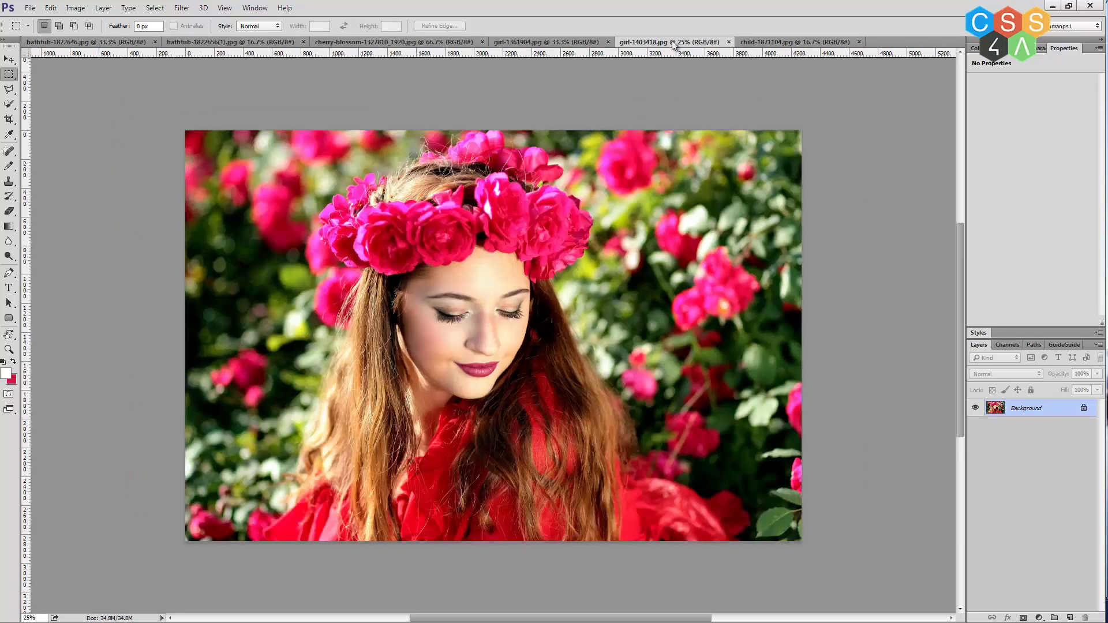
{"action": "left_click", "coordinate": [572, 42]}
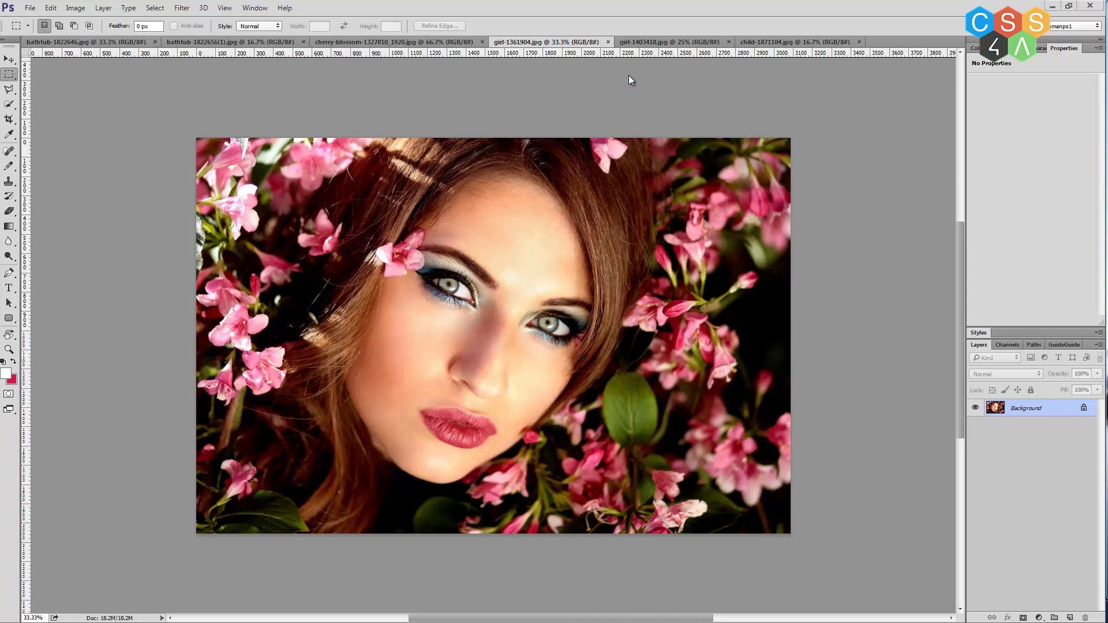
{"action": "left_click", "coordinate": [650, 42]}
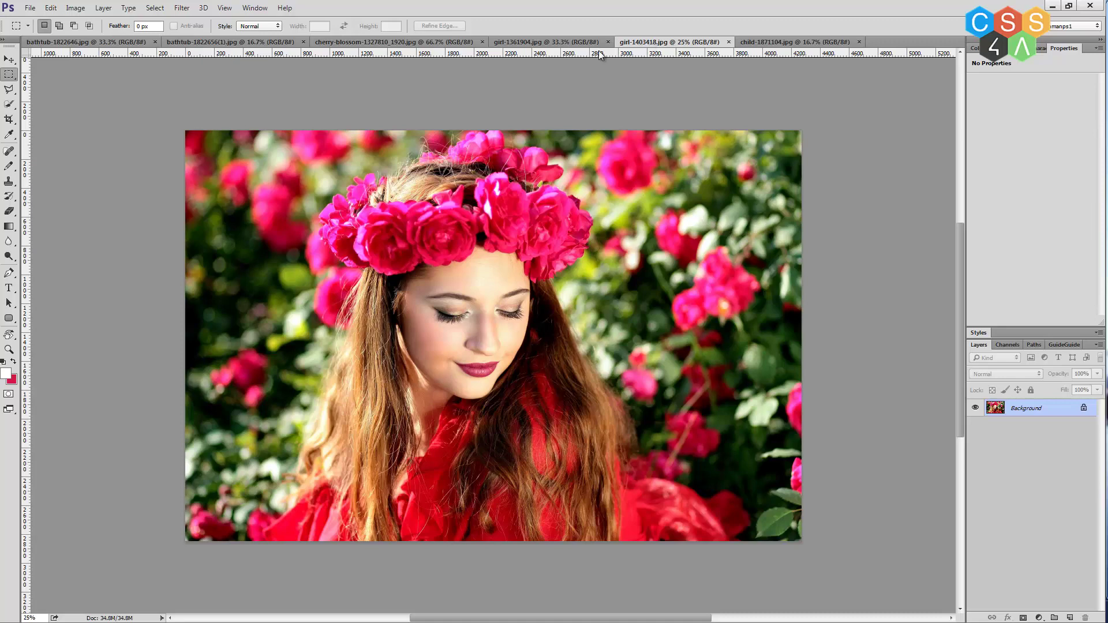
{"action": "left_click", "coordinate": [550, 42]}
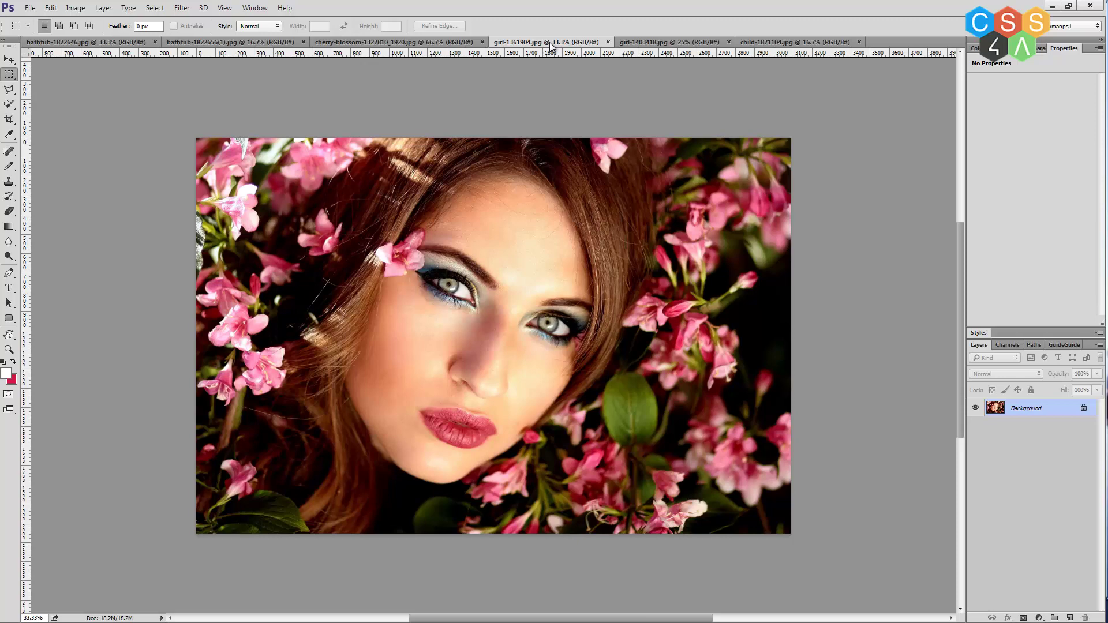
- Cycle back and forth through the open documents, landing on cherry-blossom-1327810_1920.jpg
{"action": "key", "text": "ctrl+Tab"}
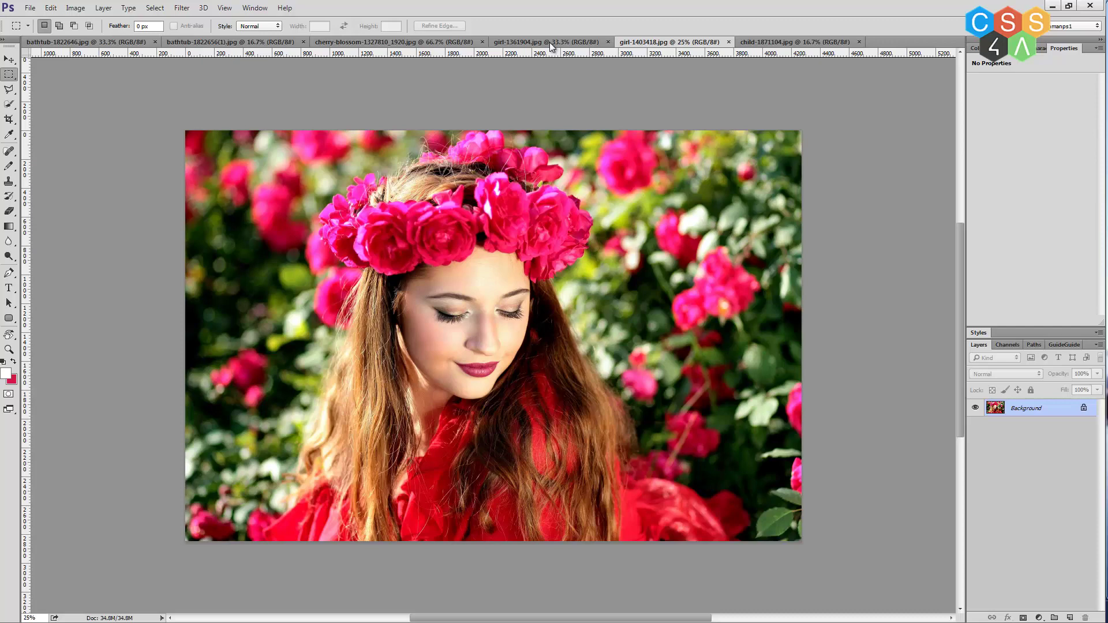
{"action": "key", "text": "ctrl+Tab"}
{"action": "key", "text": "ctrl+Tab"}
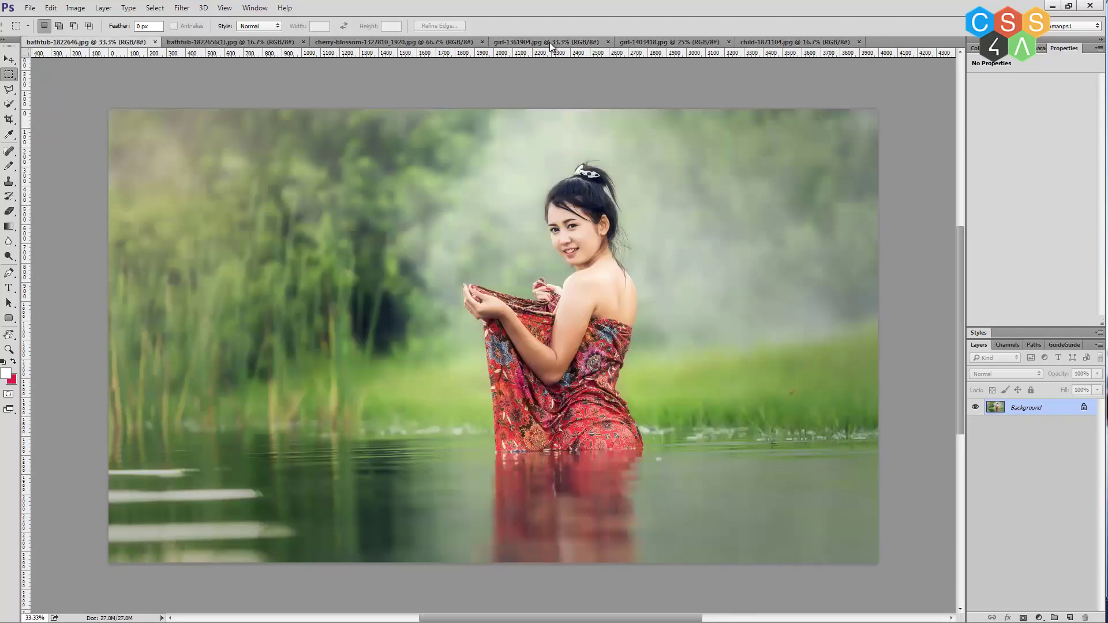
{"action": "key", "text": "ctrl+Tab"}
{"action": "key", "text": "ctrl+Tab"}
{"action": "key", "text": "ctrl+Tab"}
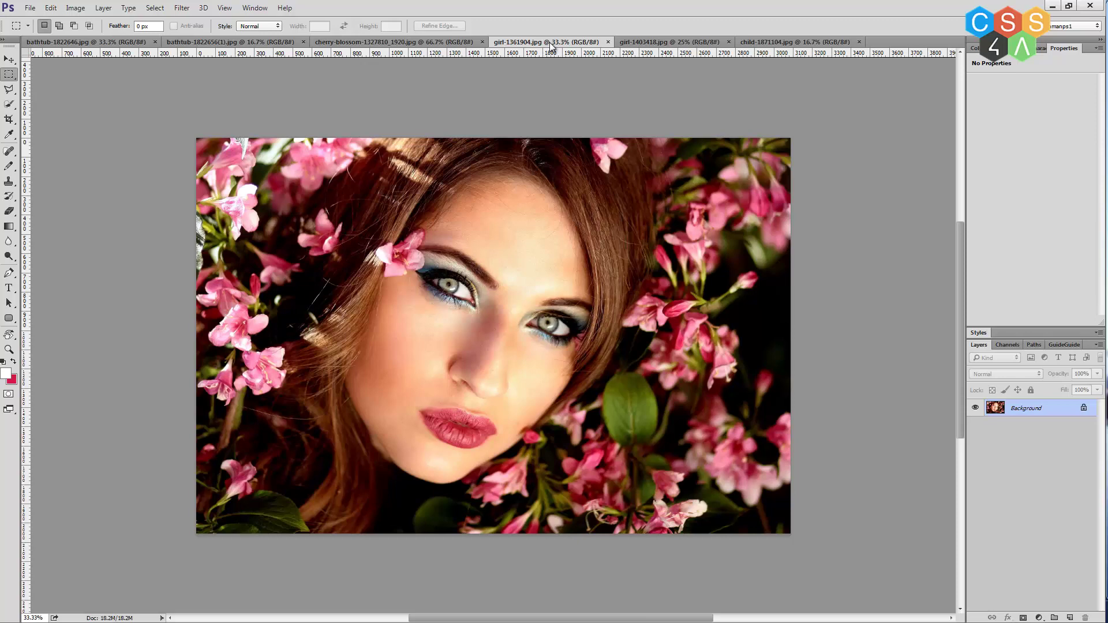
{"action": "key", "text": "ctrl+shift+Tab"}
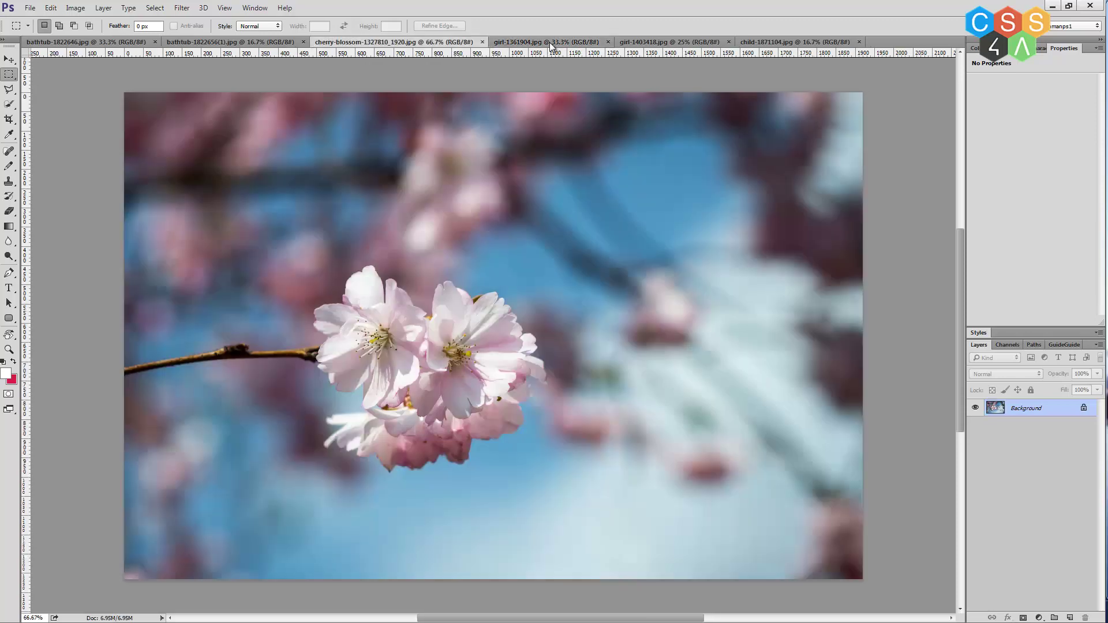
{"action": "key", "text": "ctrl+shift+Tab"}
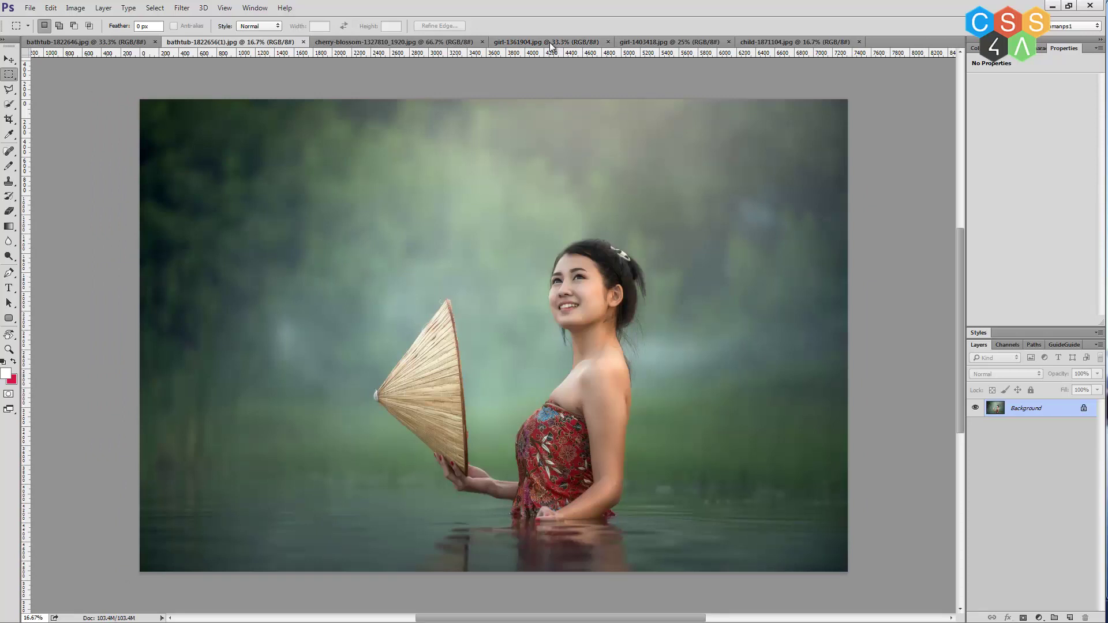
{"action": "key", "text": "ctrl+Tab"}
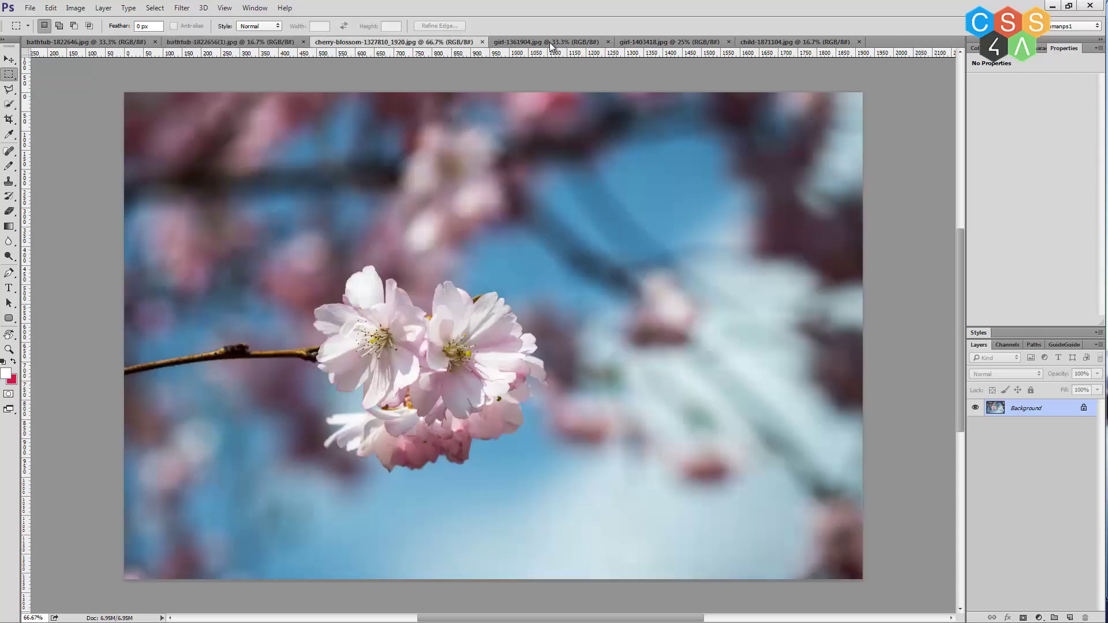
{"action": "key", "text": "ctrl+Tab"}
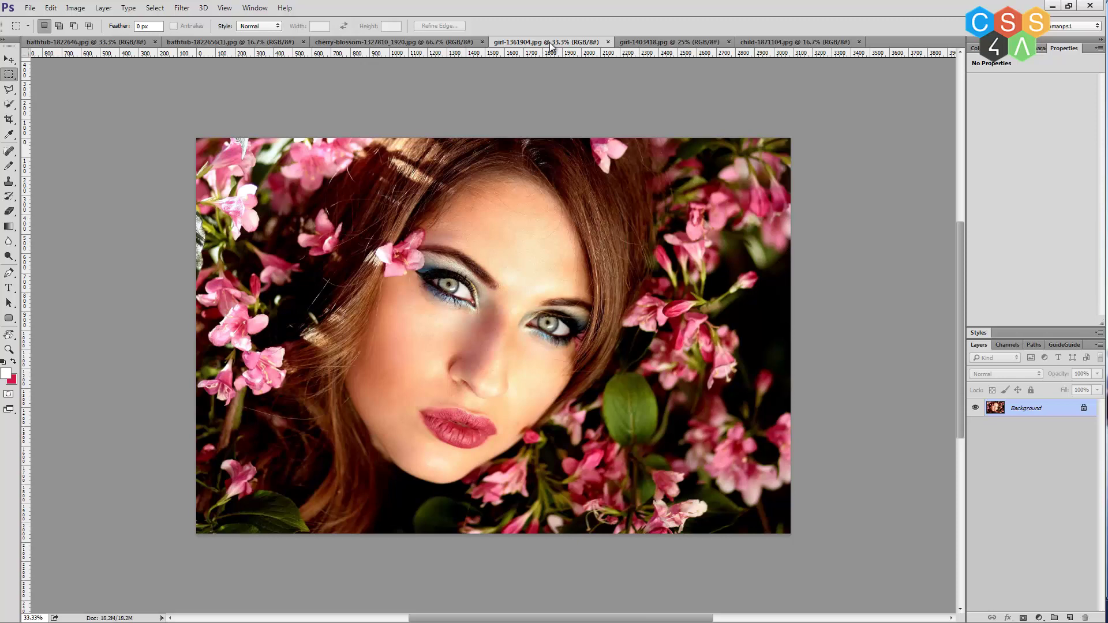
{"action": "key", "text": "ctrl+shift+Tab"}
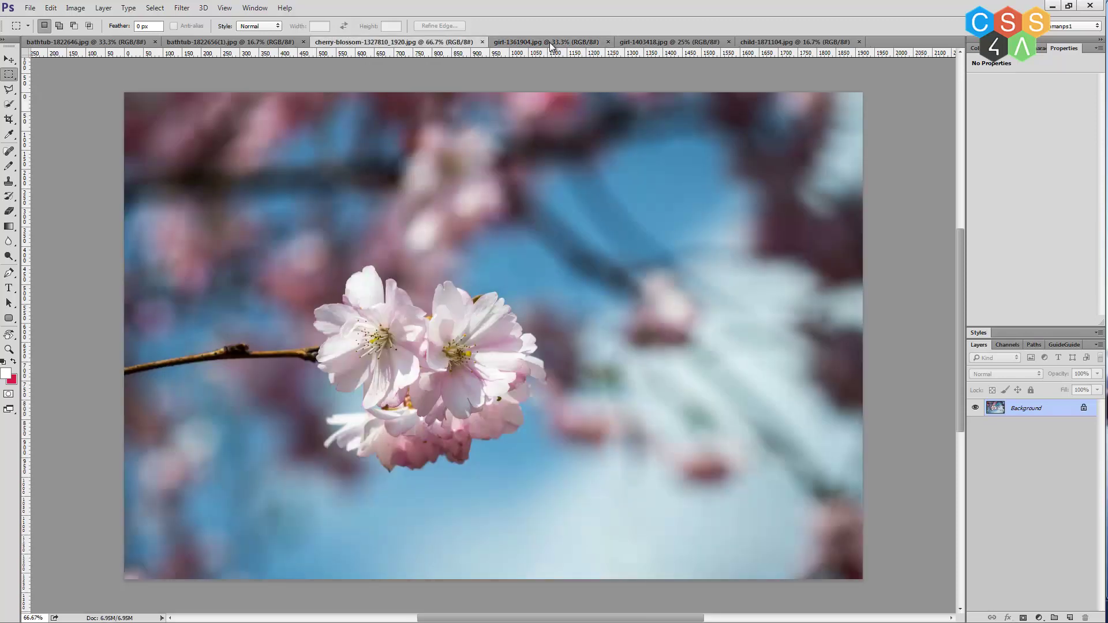
- Arrange cherry-blossom and child-1871104 side by side using the 2-up Vertical layout
{"action": "left_click", "coordinate": [225, 13]}
{"action": "left_click", "coordinate": [254, 8]}
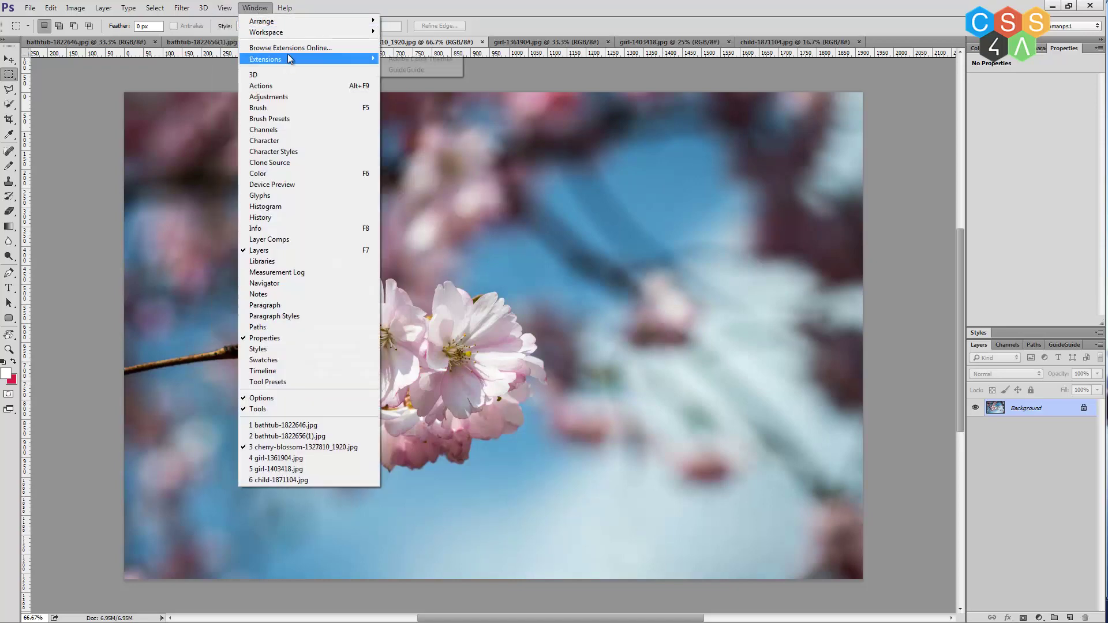
{"action": "mouse_move", "coordinate": [268, 20]}
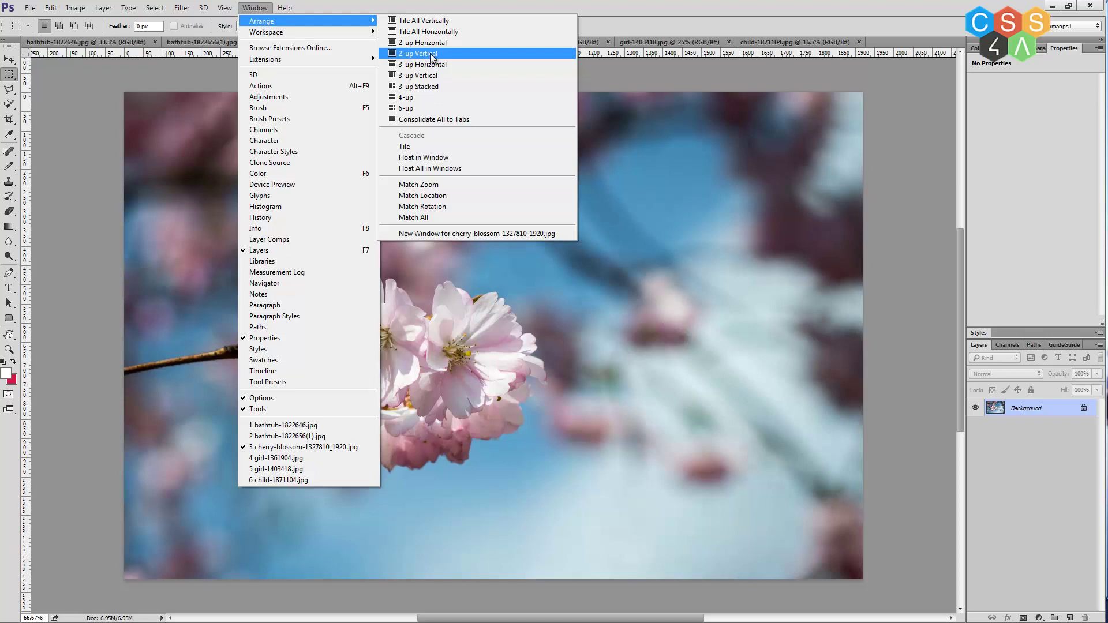
{"action": "left_click", "coordinate": [430, 53]}
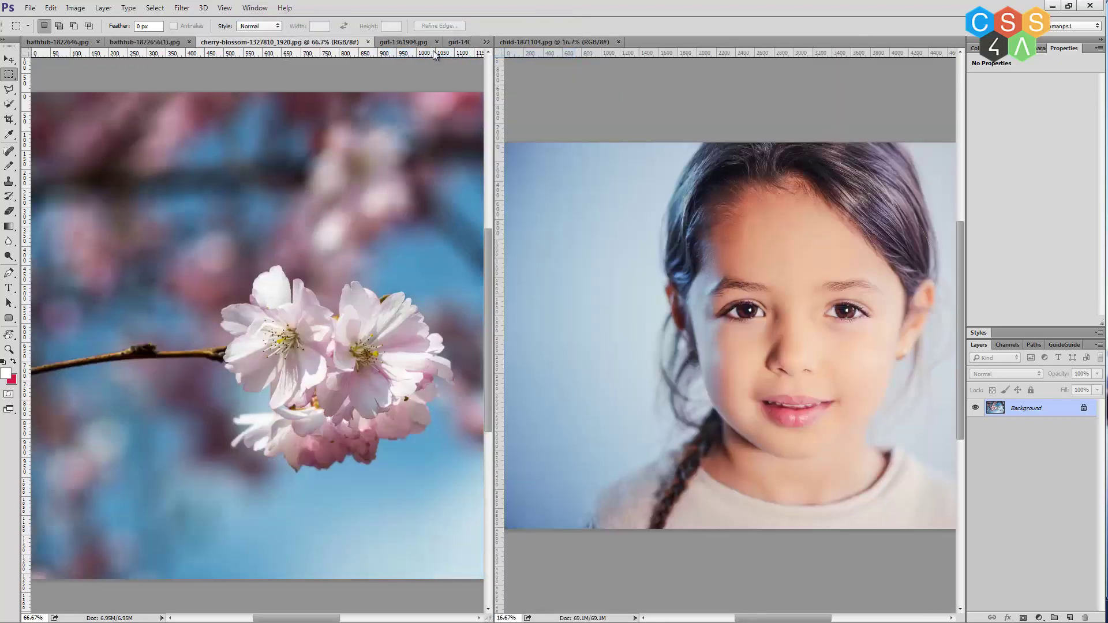
{"action": "left_click", "coordinate": [559, 40]}
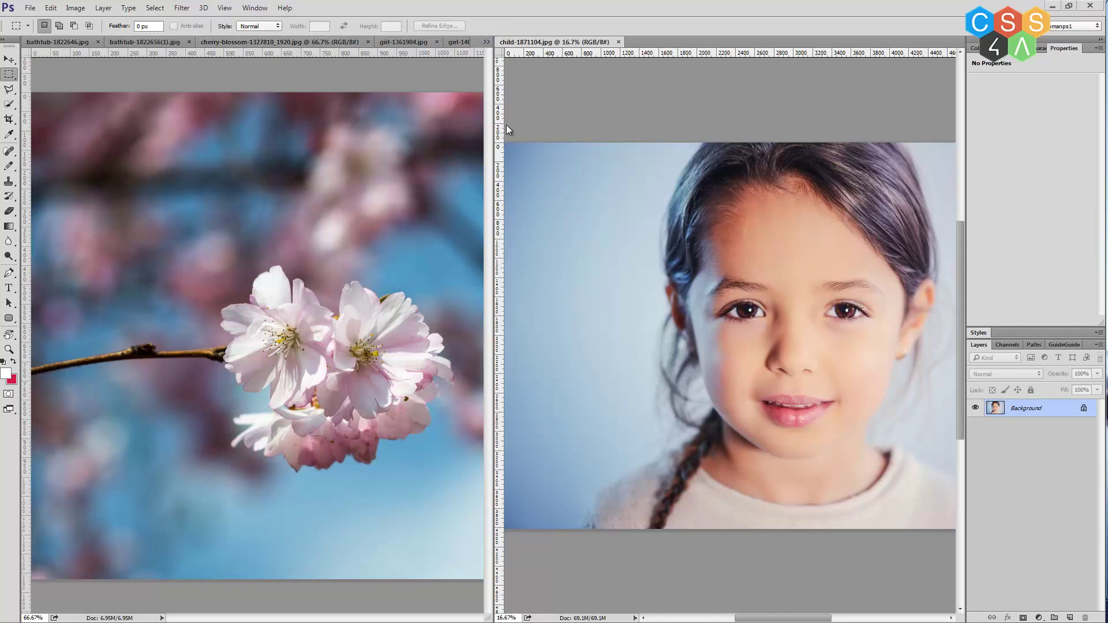
{"action": "left_click", "coordinate": [283, 45]}
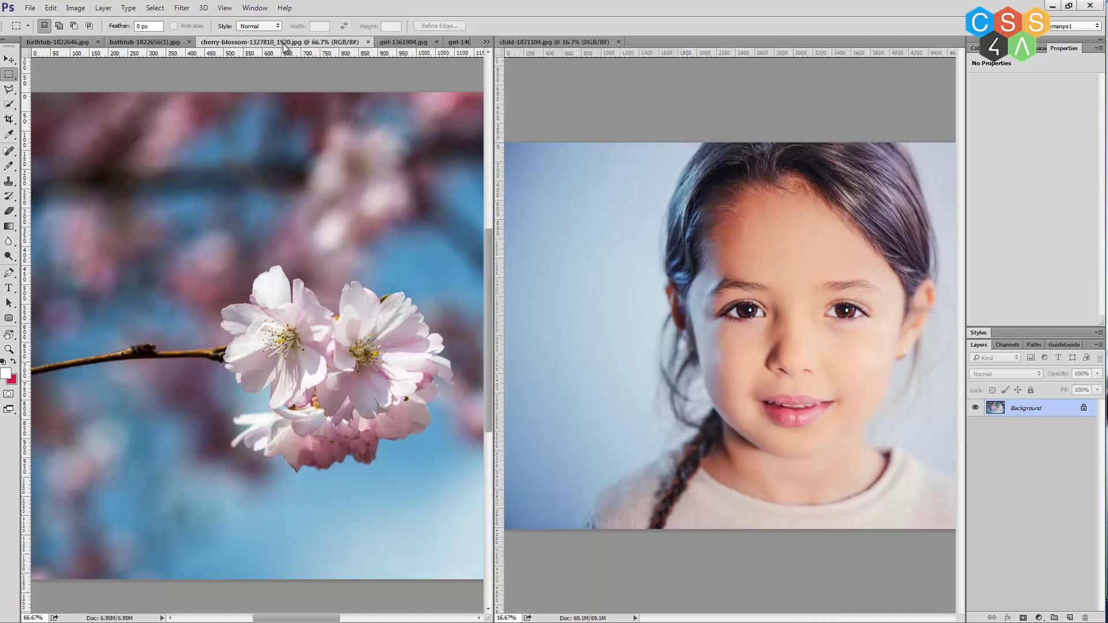
{"action": "left_click", "coordinate": [384, 41]}
{"action": "left_click", "coordinate": [279, 44]}
{"action": "left_click", "coordinate": [538, 43]}
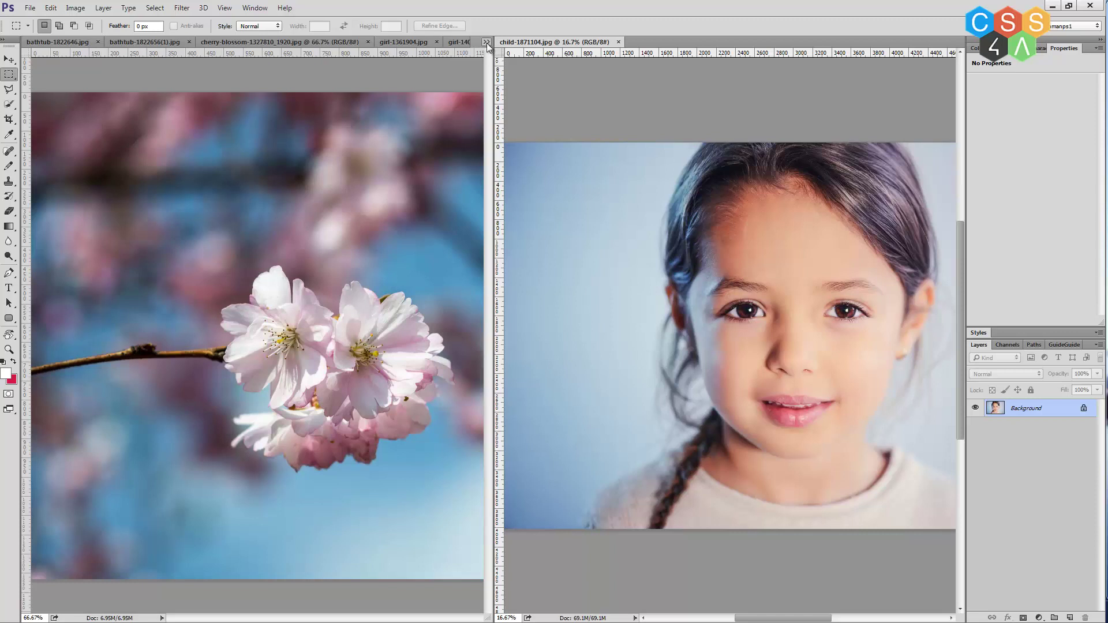
- Bring girl-1403418 up from the left group's overflow list and move it into the right group
{"action": "left_click", "coordinate": [487, 43]}
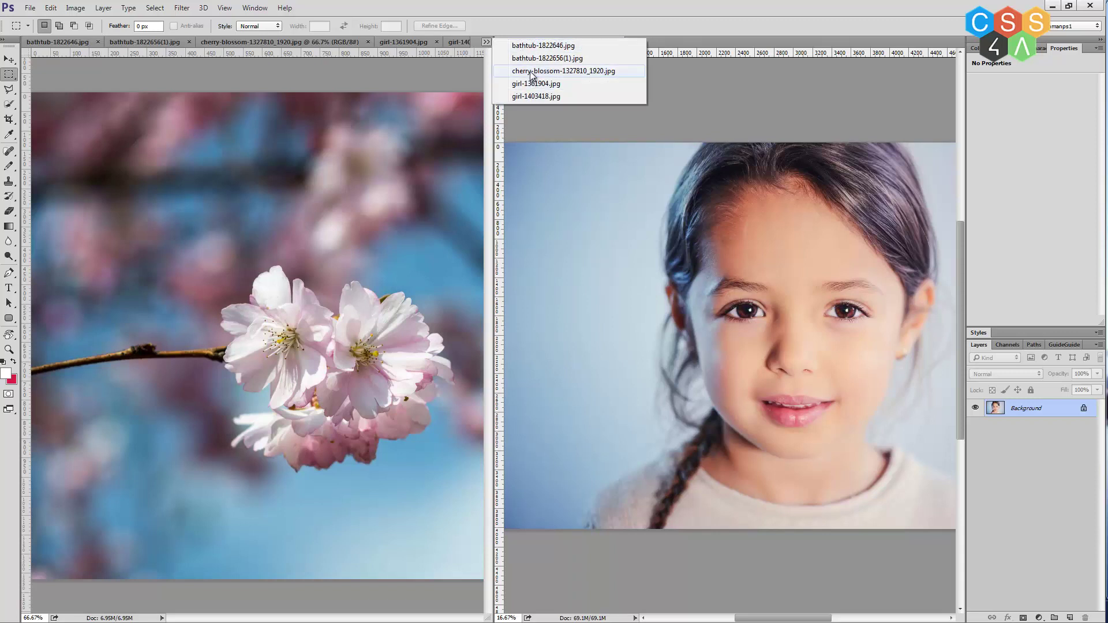
{"action": "left_click", "coordinate": [540, 71]}
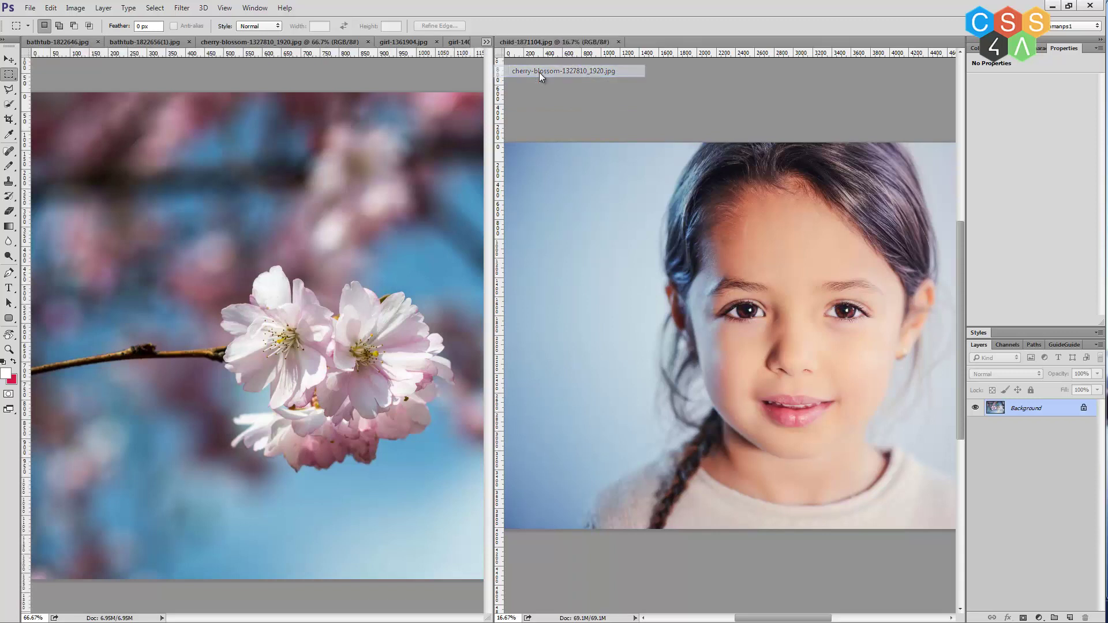
{"action": "left_click", "coordinate": [486, 43]}
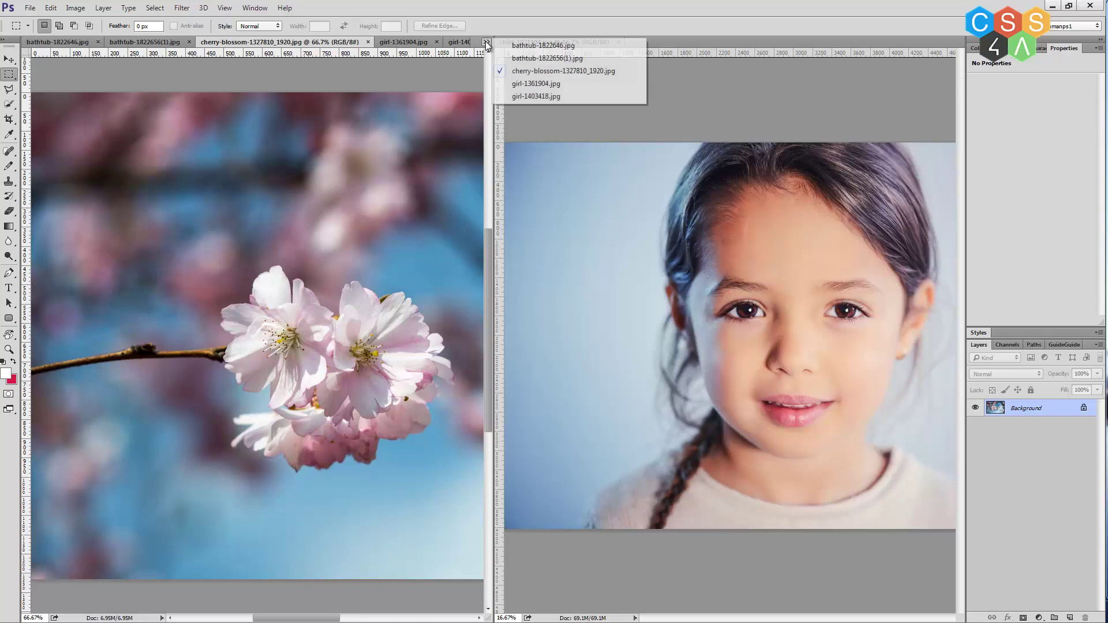
{"action": "left_click", "coordinate": [545, 85]}
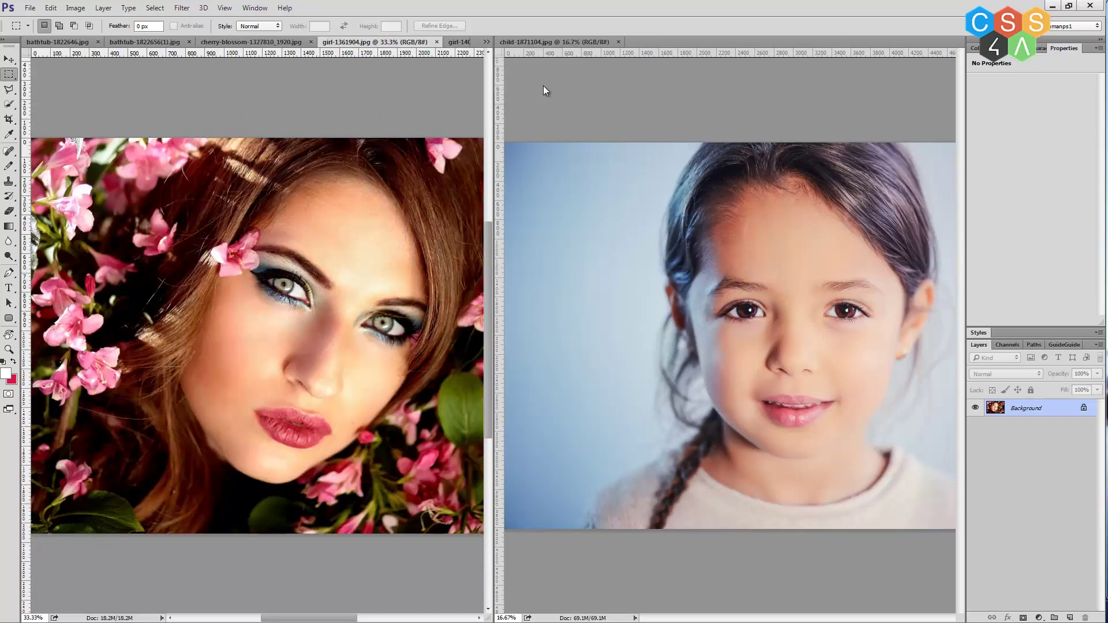
{"action": "left_click", "coordinate": [487, 42]}
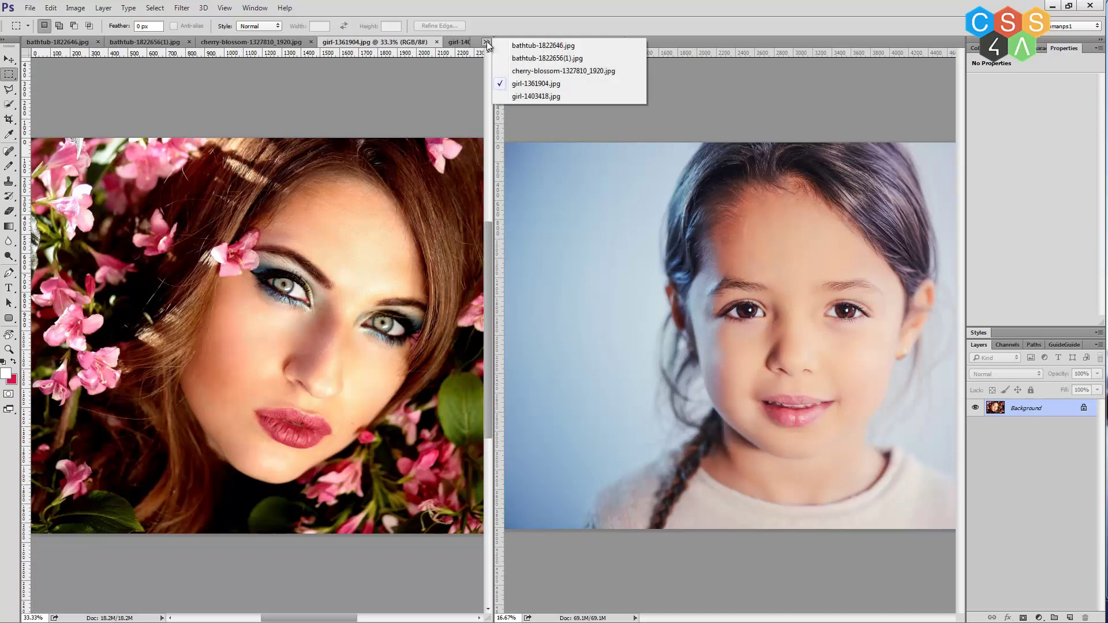
{"action": "left_click", "coordinate": [531, 98]}
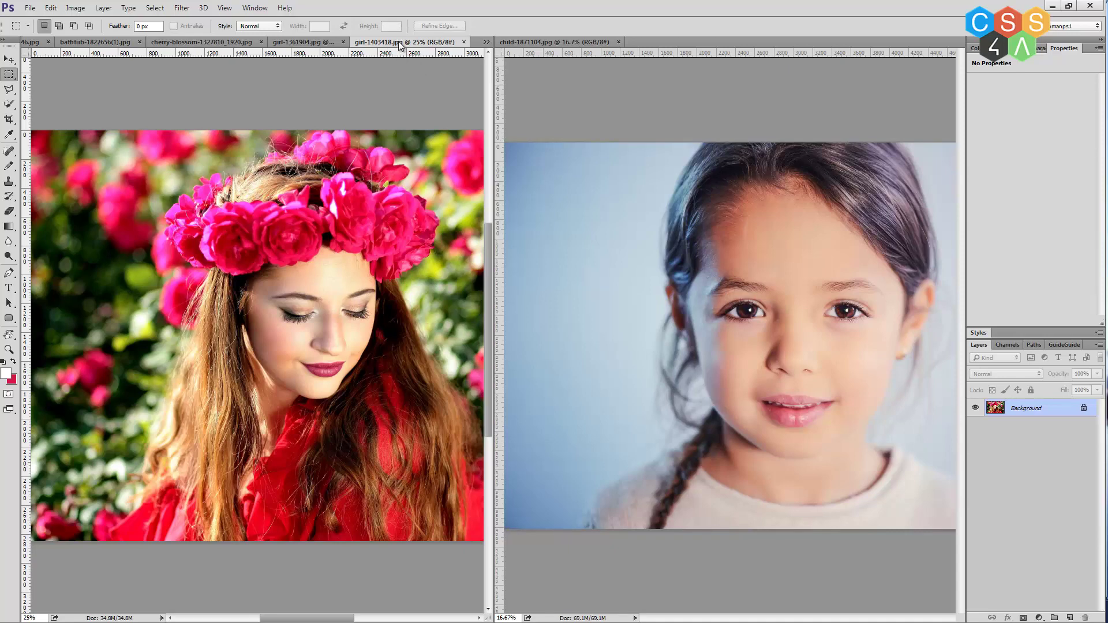
{"action": "mouse_move", "coordinate": [399, 45]}
{"action": "left_mouse_down"}
{"action": "mouse_move", "coordinate": [587, 91]}
{"action": "mouse_move", "coordinate": [651, 44]}
{"action": "left_mouse_up"}
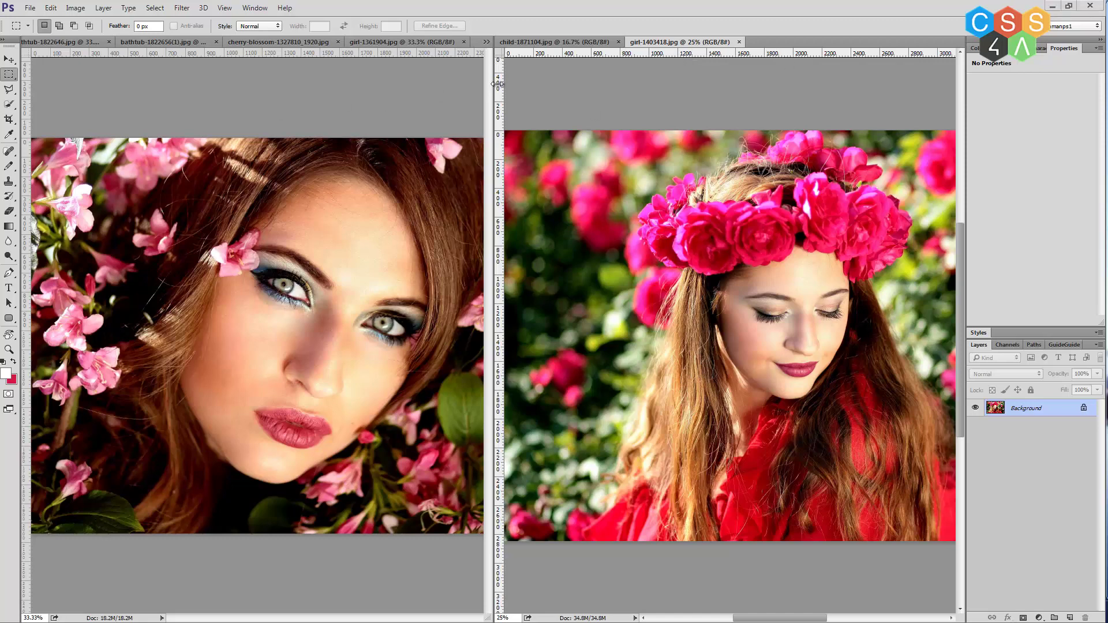
- Float the girl-1361904 document, then dock it into the right-hand tab group
{"action": "left_click", "coordinate": [402, 43]}
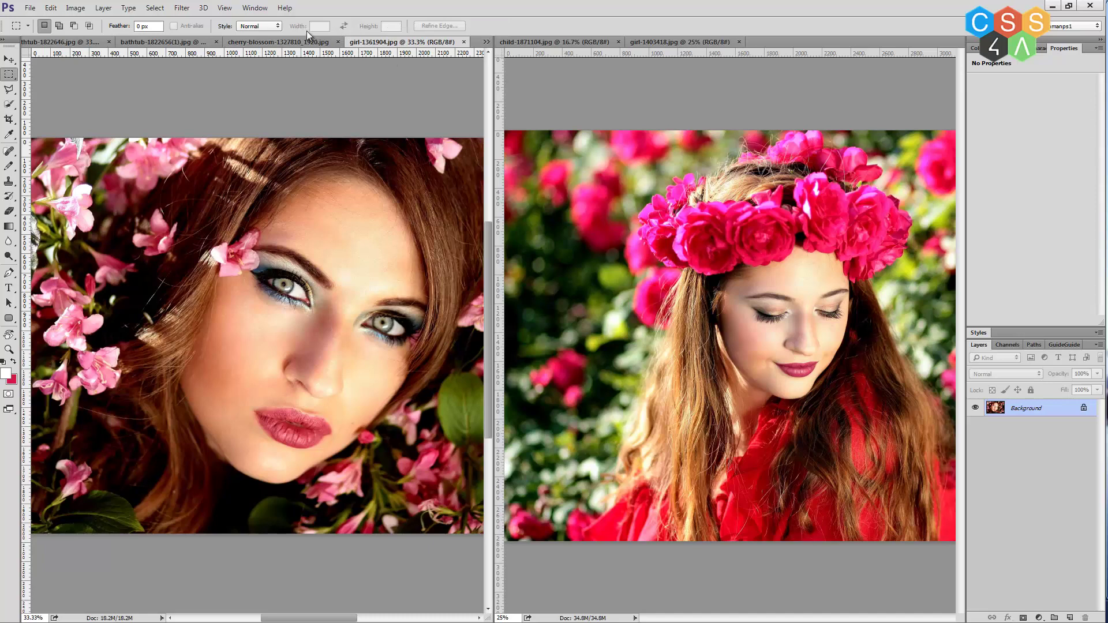
{"action": "left_click", "coordinate": [279, 43]}
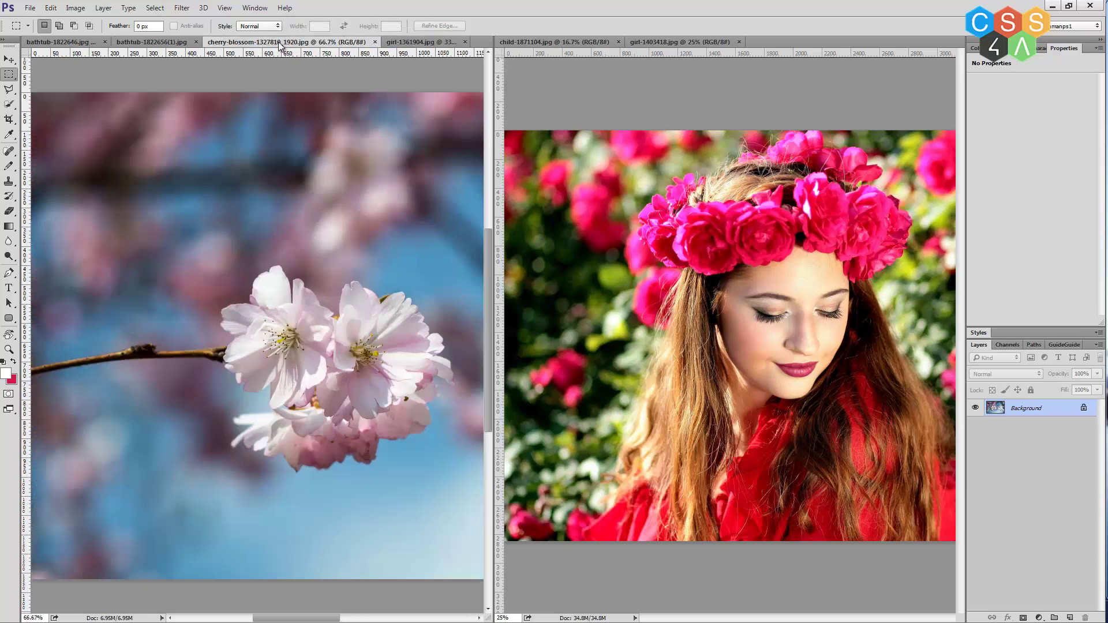
{"action": "left_click", "coordinate": [403, 43]}
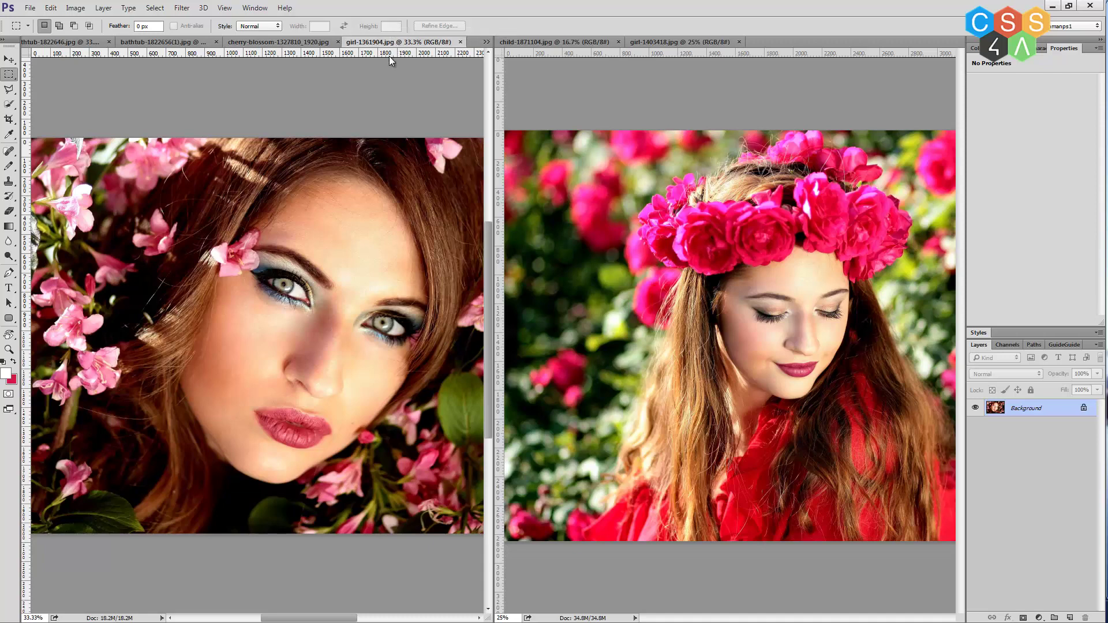
{"action": "left_click_drag", "start_coordinate": [395, 45], "coordinate": [348, 115]}
{"action": "left_click_drag", "start_coordinate": [490, 114], "coordinate": [488, 102]}
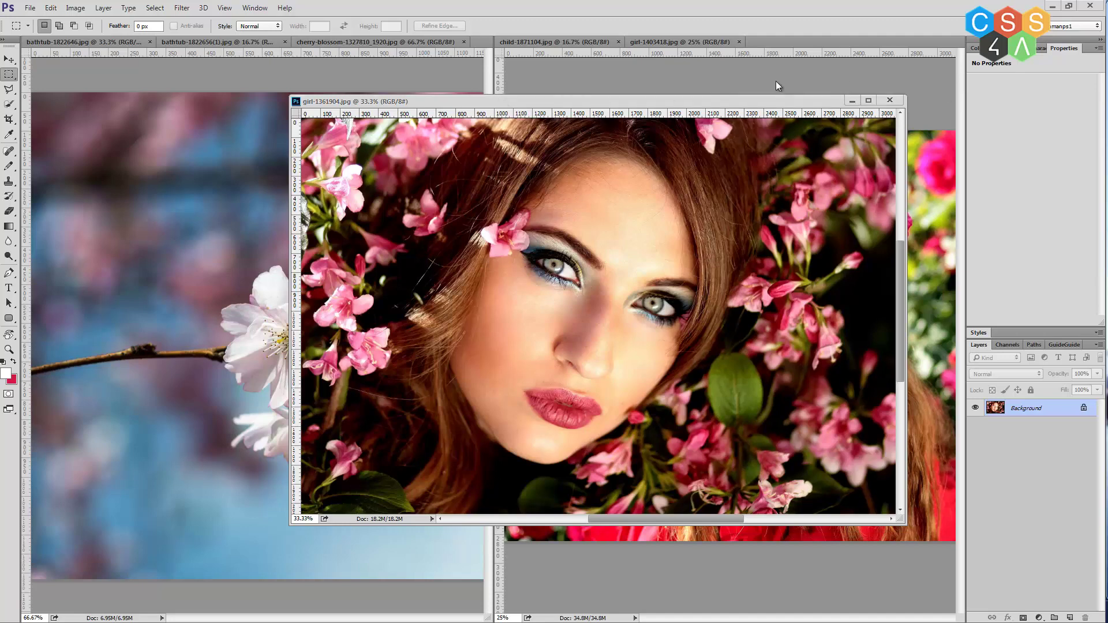
{"action": "left_click_drag", "start_coordinate": [466, 102], "coordinate": [772, 41]}
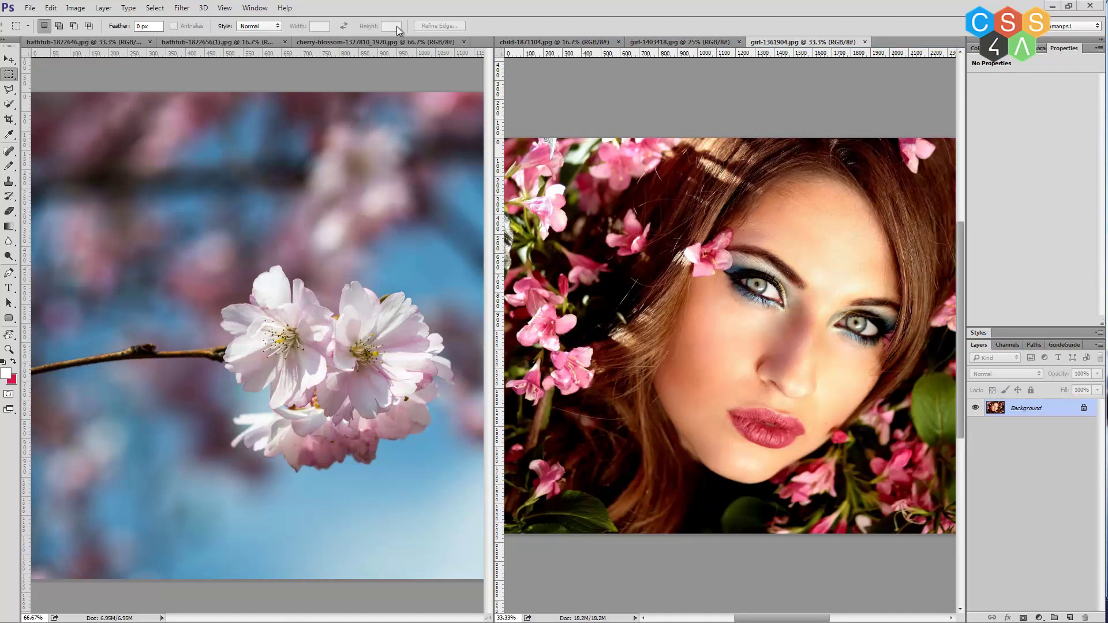
- Consolidate All to Tabs, browse the bathtub and cherry-blossom tabs, then return to girl-1361904
{"action": "left_click", "coordinate": [230, 11]}
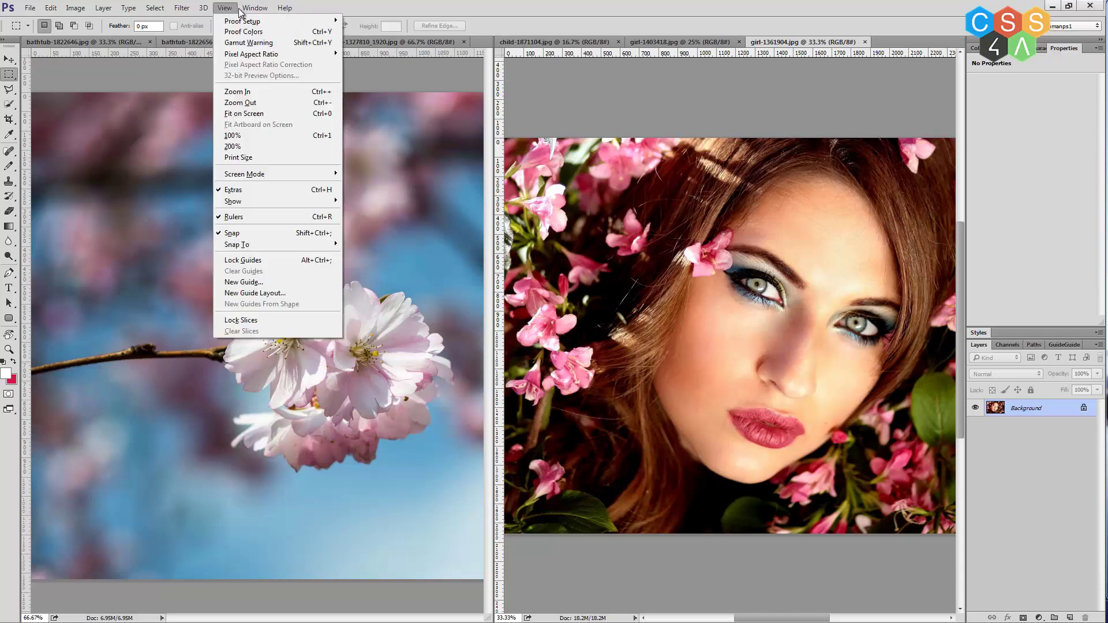
{"action": "mouse_move", "coordinate": [262, 20]}
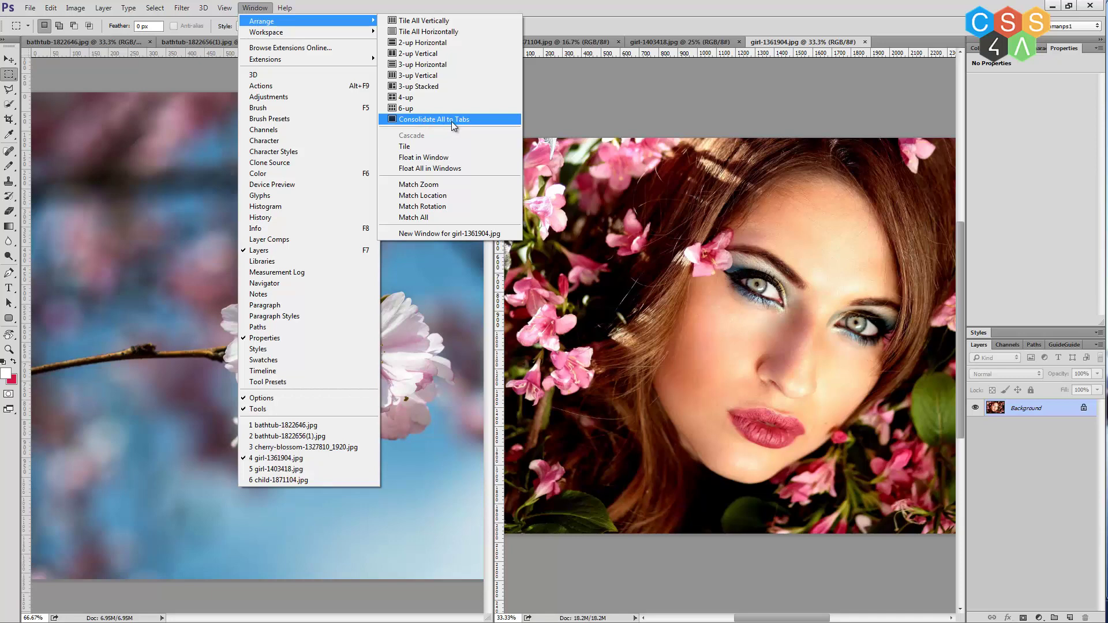
{"action": "left_click", "coordinate": [451, 122]}
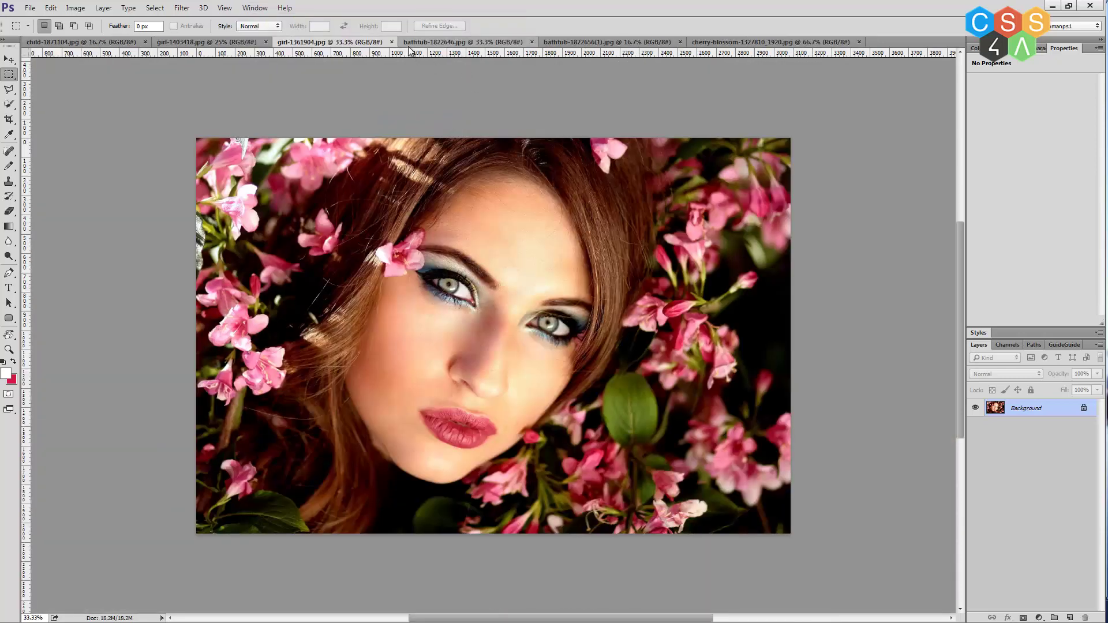
{"action": "left_click", "coordinate": [438, 42]}
{"action": "left_click", "coordinate": [606, 42]}
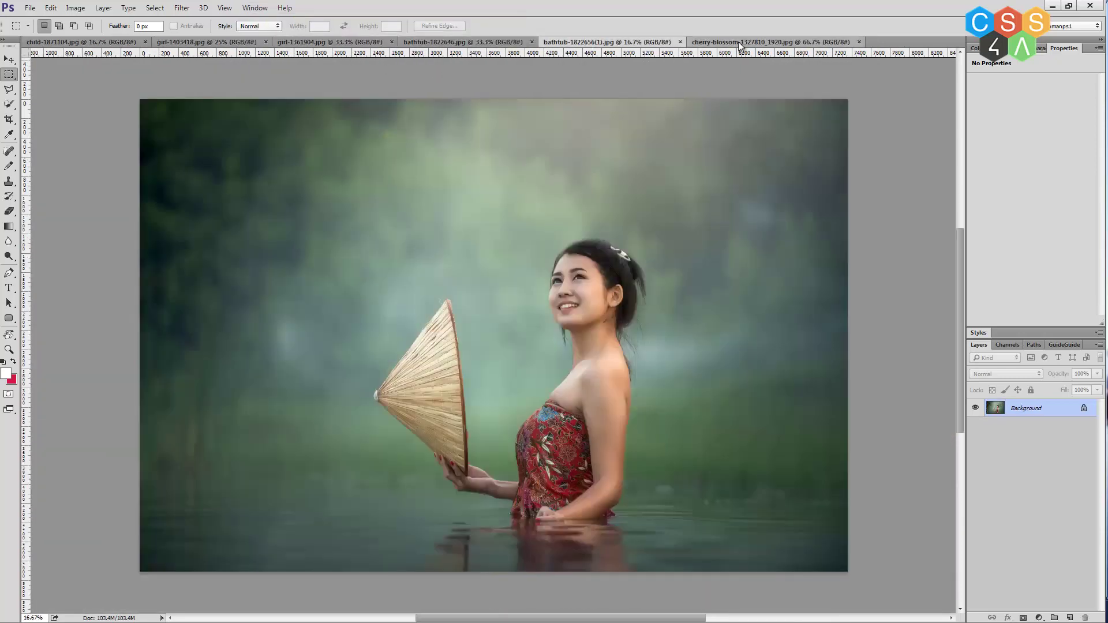
{"action": "left_click", "coordinate": [741, 43]}
{"action": "left_click", "coordinate": [334, 46]}
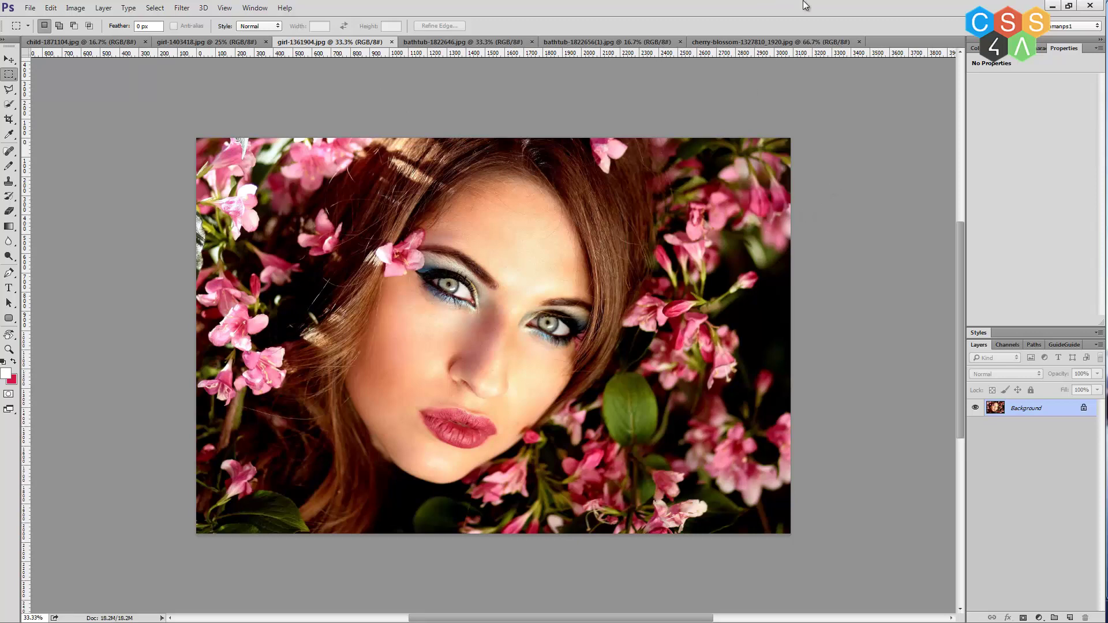
- Zoom girl-1361904 to 100% and keep the Hand Tool selected
{"action": "key", "text": "ctrl+1"}
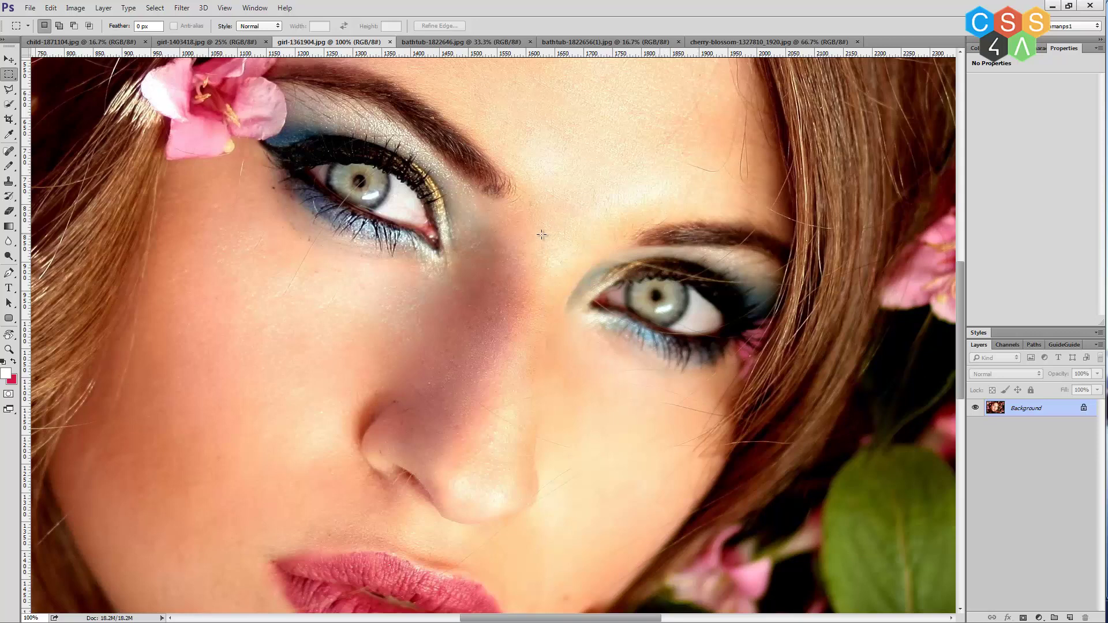
{"action": "left_click", "coordinate": [41, 618]}
{"action": "left_click", "coordinate": [10, 337]}
{"action": "left_click", "coordinate": [57, 333]}
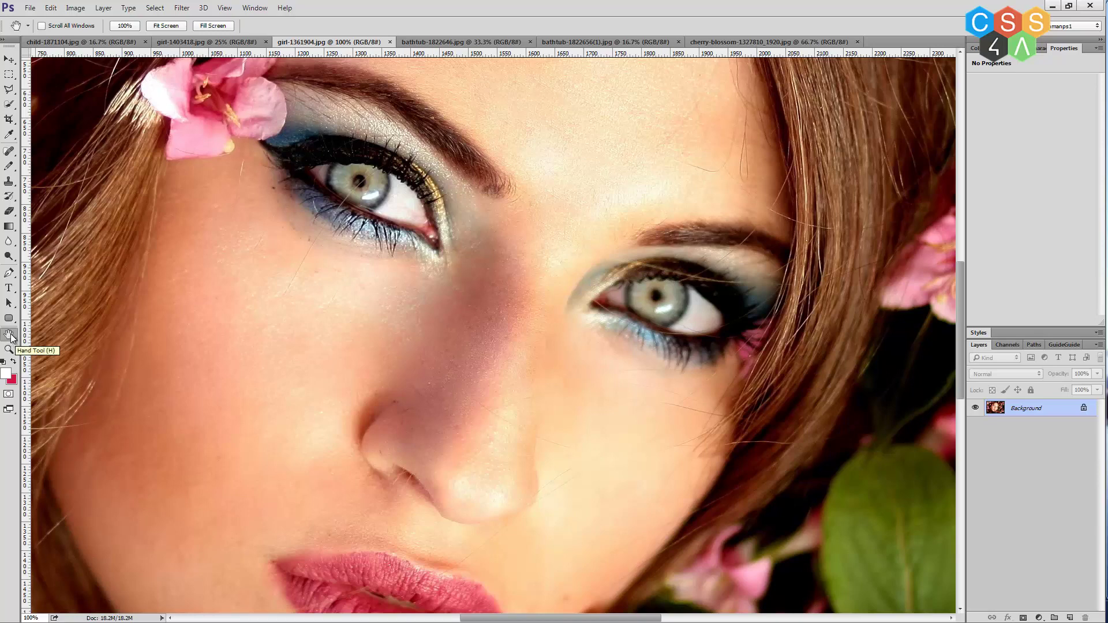
- Rotate the girl-1361904 view to -44° with the Rotate View Tool, then fit it on screen
{"action": "right_click", "coordinate": [11, 338]}
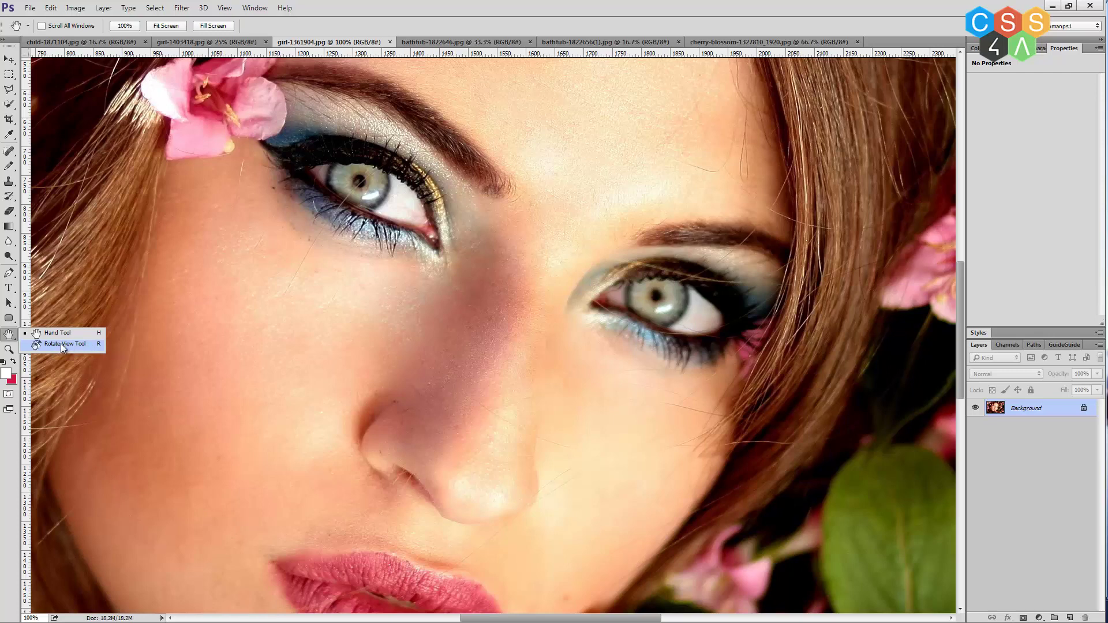
{"action": "left_click", "coordinate": [63, 345]}
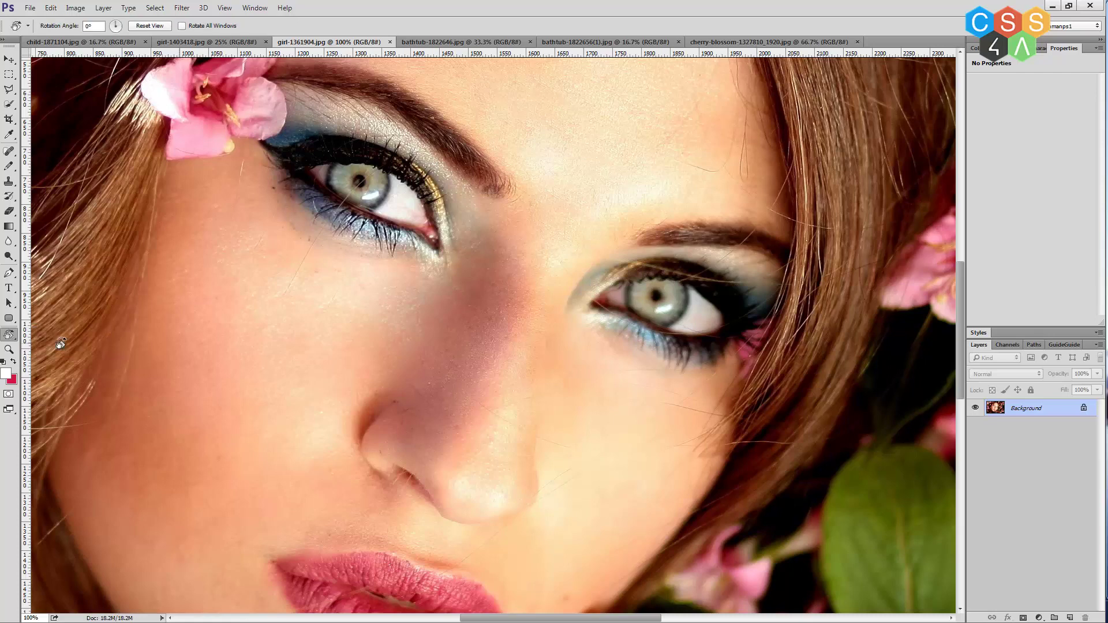
{"action": "right_click", "coordinate": [8, 335]}
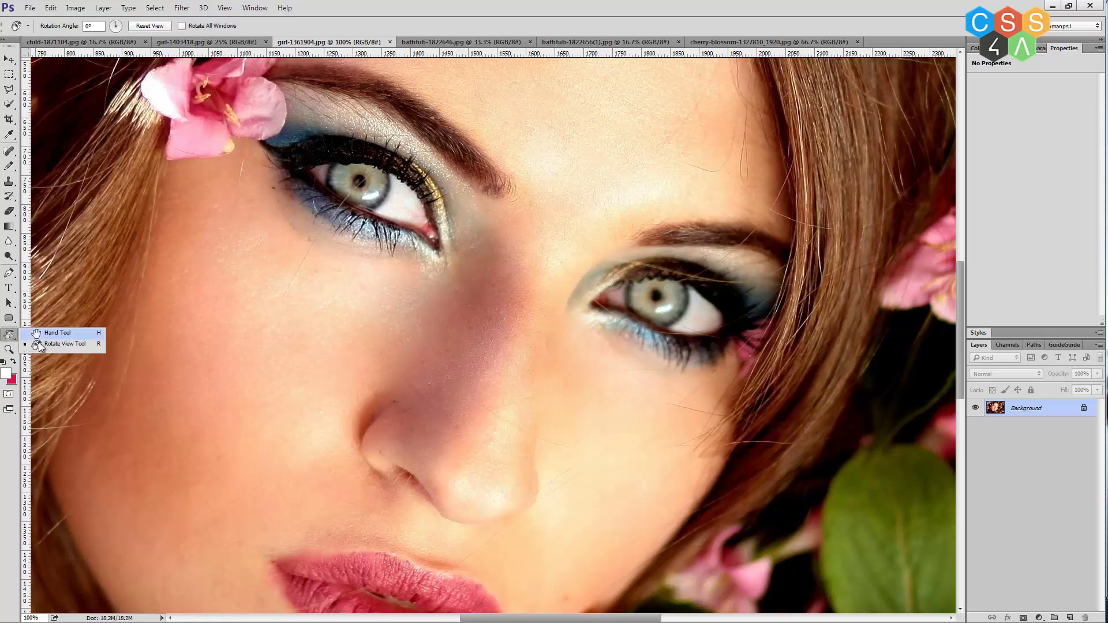
{"action": "left_click", "coordinate": [96, 347]}
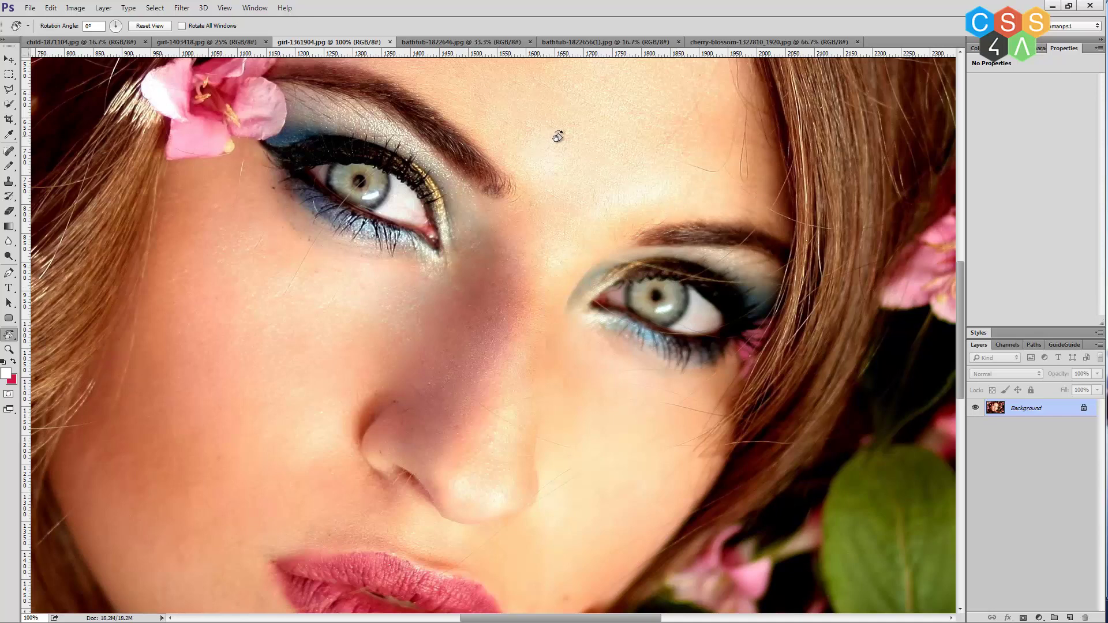
{"action": "mouse_move", "coordinate": [558, 137]}
{"action": "left_mouse_down"}
{"action": "mouse_move", "coordinate": [614, 190]}
{"action": "mouse_move", "coordinate": [625, 175]}
{"action": "mouse_move", "coordinate": [532, 133]}
{"action": "mouse_move", "coordinate": [431, 168]}
{"action": "mouse_move", "coordinate": [414, 161]}
{"action": "left_mouse_up"}
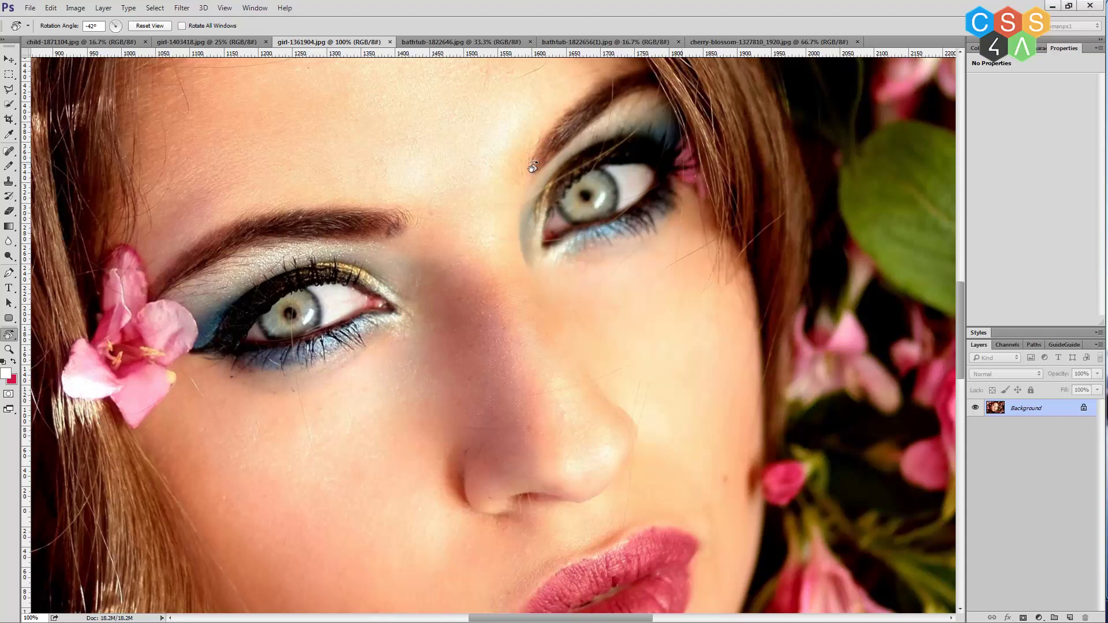
{"action": "mouse_move", "coordinate": [528, 168]}
{"action": "left_mouse_down"}
{"action": "mouse_move", "coordinate": [476, 183]}
{"action": "mouse_move", "coordinate": [475, 167]}
{"action": "mouse_move", "coordinate": [508, 186]}
{"action": "left_mouse_up"}
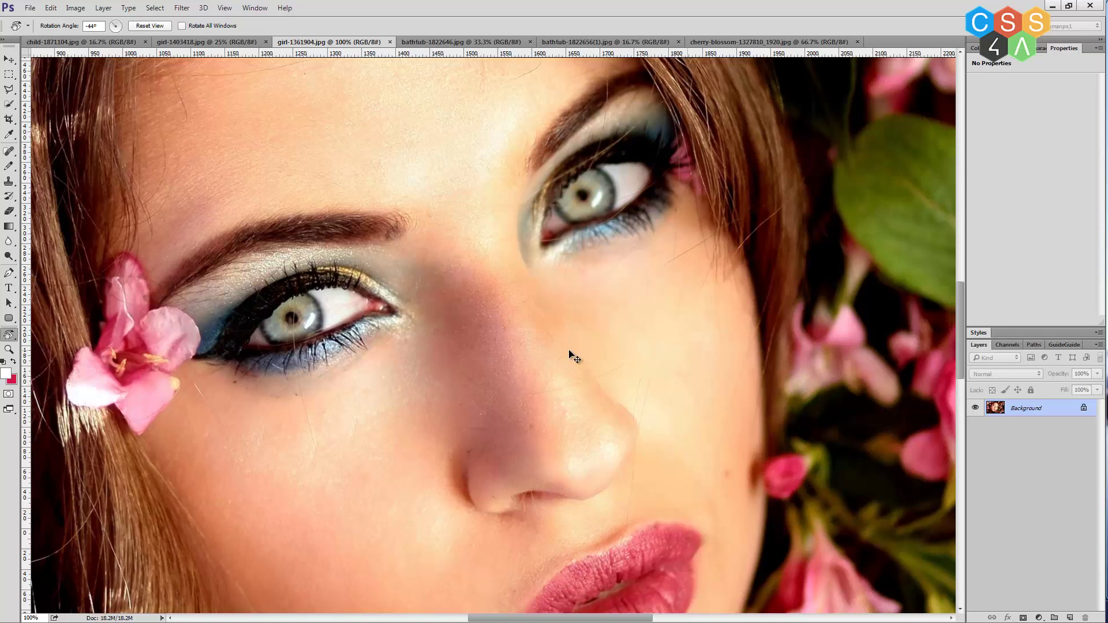
{"action": "key", "text": "ctrl+0"}
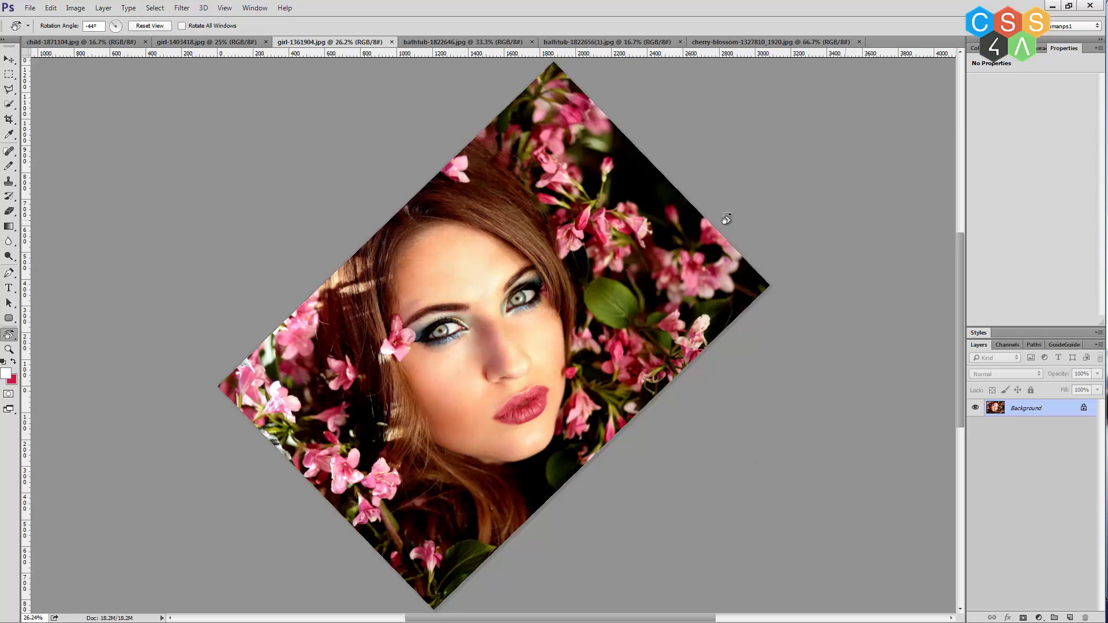
- Confirm the bathtub and cherry-blossom photos remain unrotated, returning to the -44° girl-1361904 portrait
{"action": "left_click", "coordinate": [459, 43]}
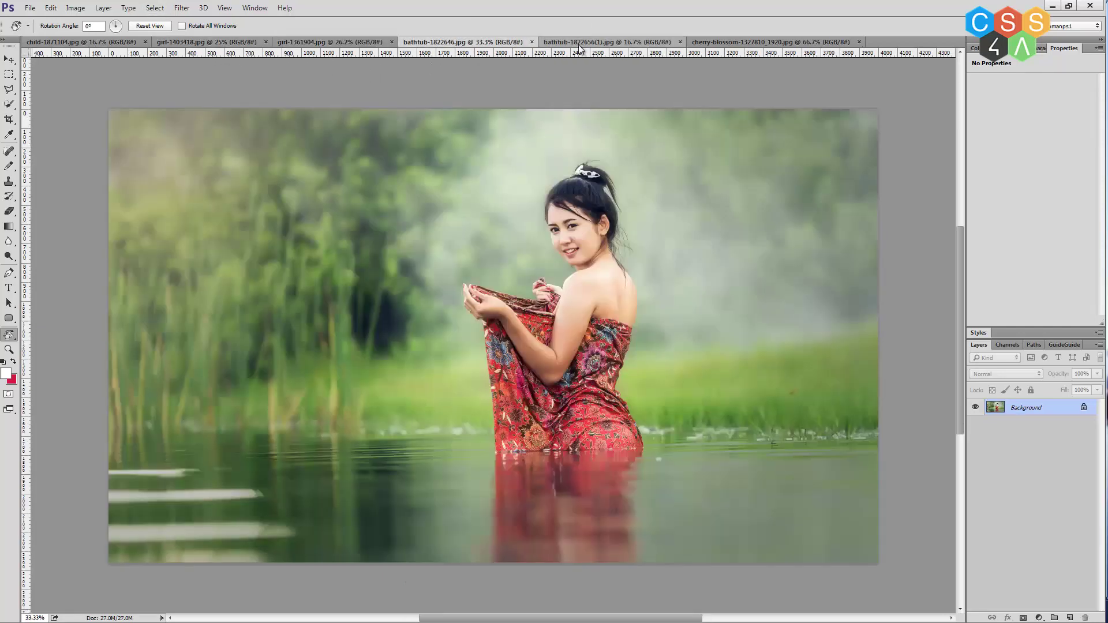
{"action": "left_click", "coordinate": [597, 41]}
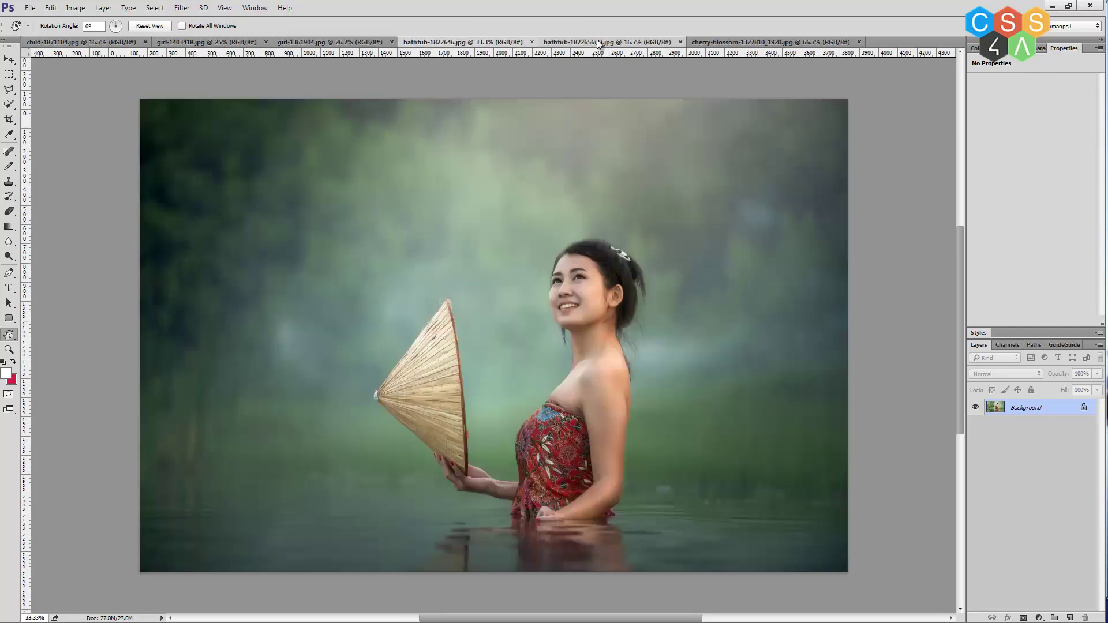
{"action": "left_click", "coordinate": [744, 42]}
{"action": "left_click", "coordinate": [483, 43]}
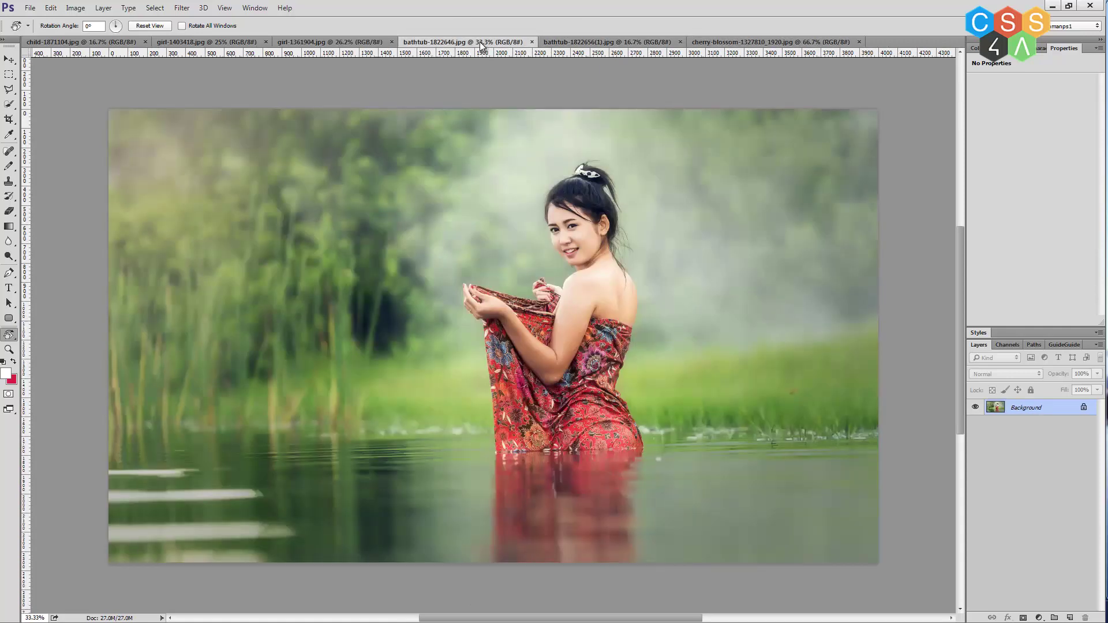
{"action": "left_click", "coordinate": [590, 42]}
{"action": "left_click", "coordinate": [716, 42]}
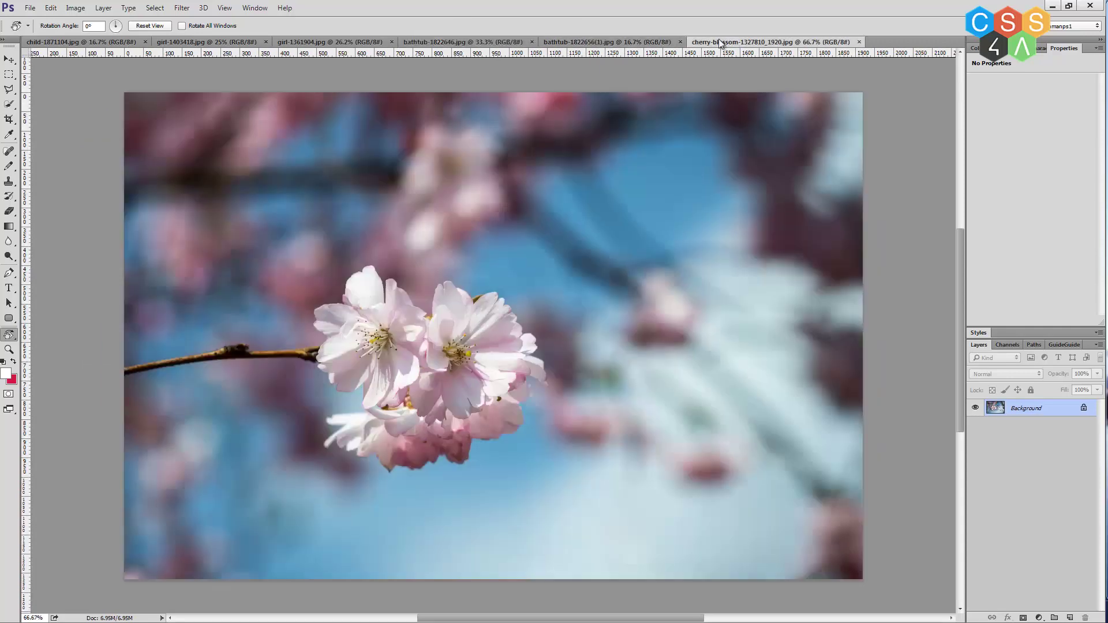
{"action": "left_click", "coordinate": [297, 43]}
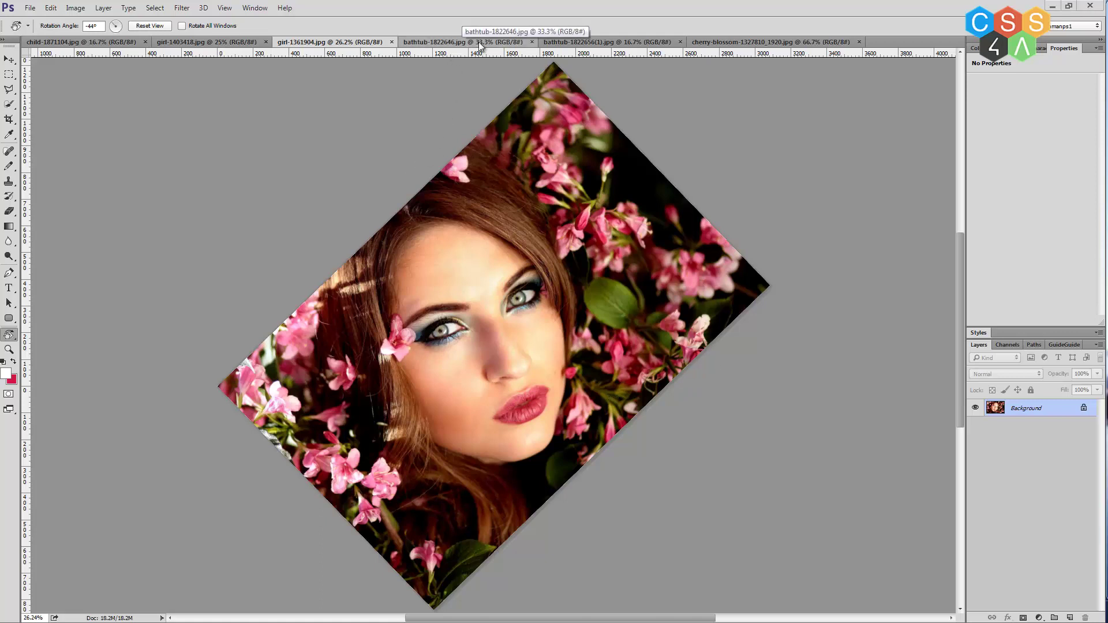
{"action": "left_click", "coordinate": [462, 45]}
{"action": "left_click", "coordinate": [635, 42]}
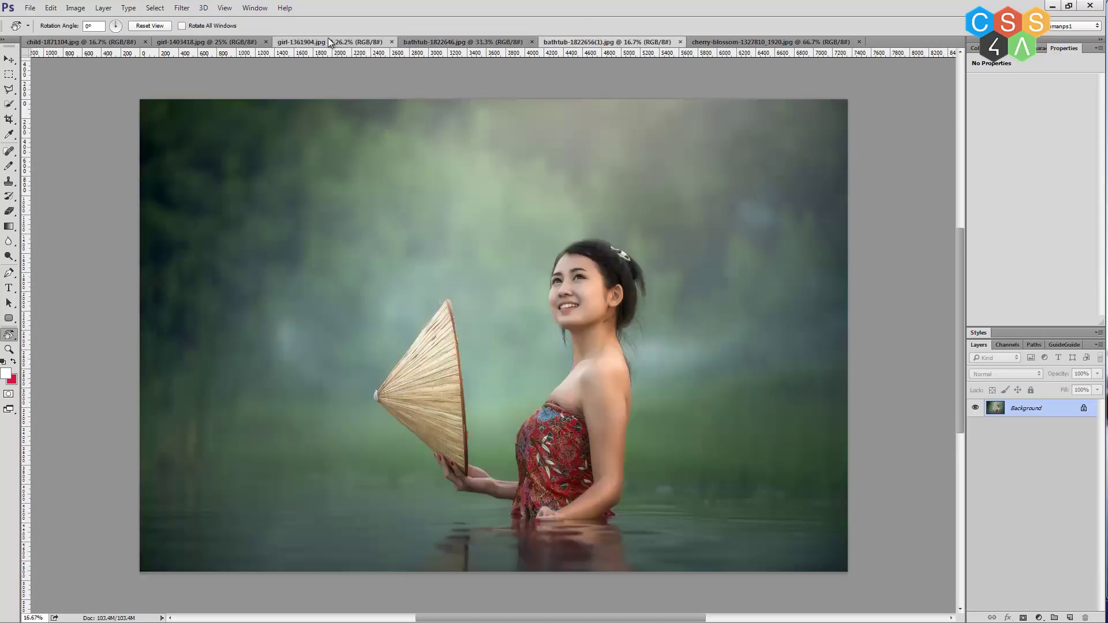
{"action": "left_click", "coordinate": [371, 45]}
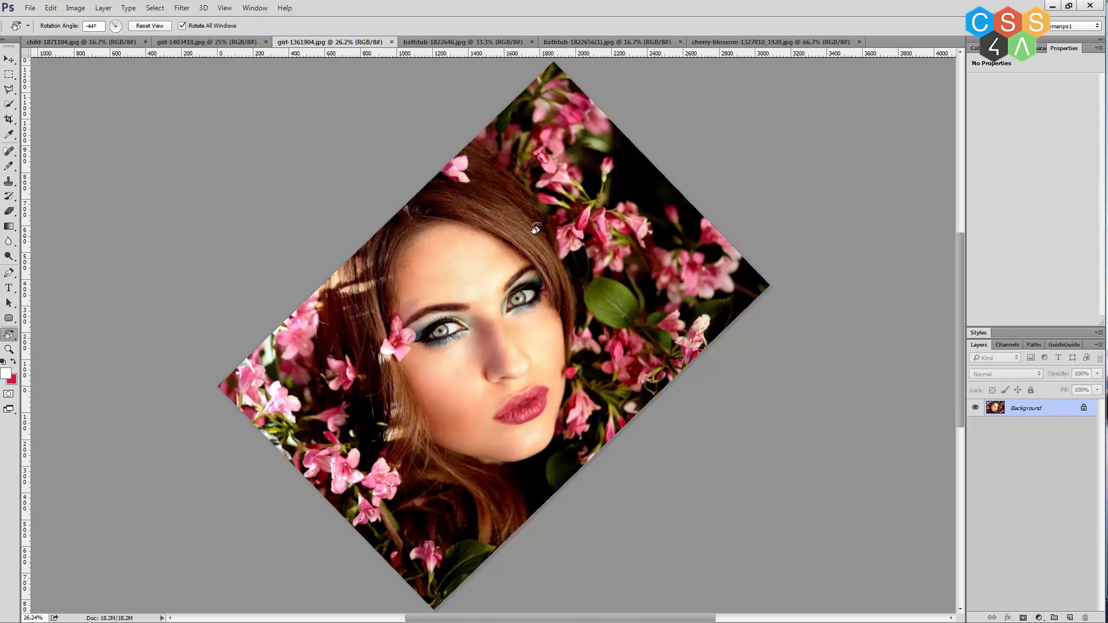
- Rotate all open photos' views together and check each tab shows the tilt
{"action": "left_click_drag", "start_coordinate": [554, 163], "coordinate": [628, 215]}
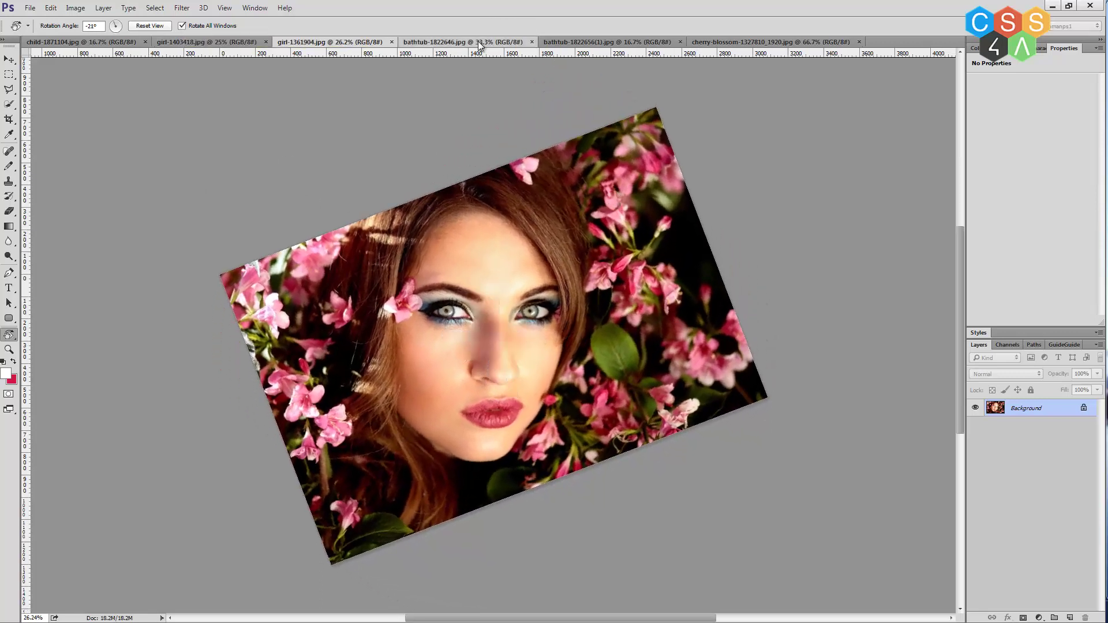
{"action": "left_click", "coordinate": [462, 42]}
{"action": "left_click", "coordinate": [605, 42]}
{"action": "left_click", "coordinate": [719, 40]}
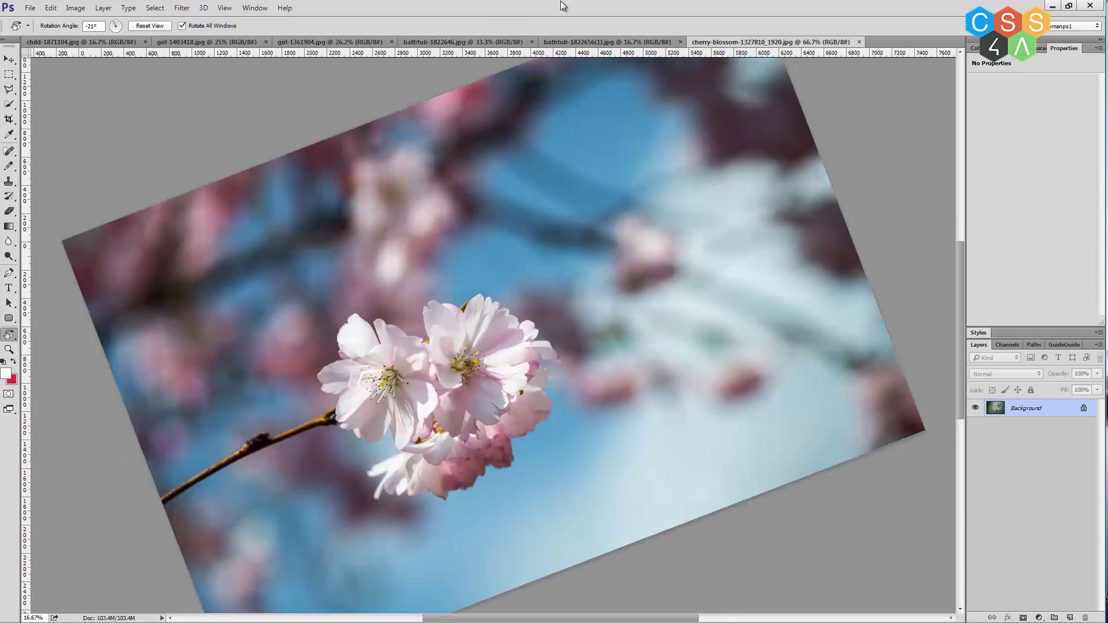
{"action": "left_click", "coordinate": [108, 41]}
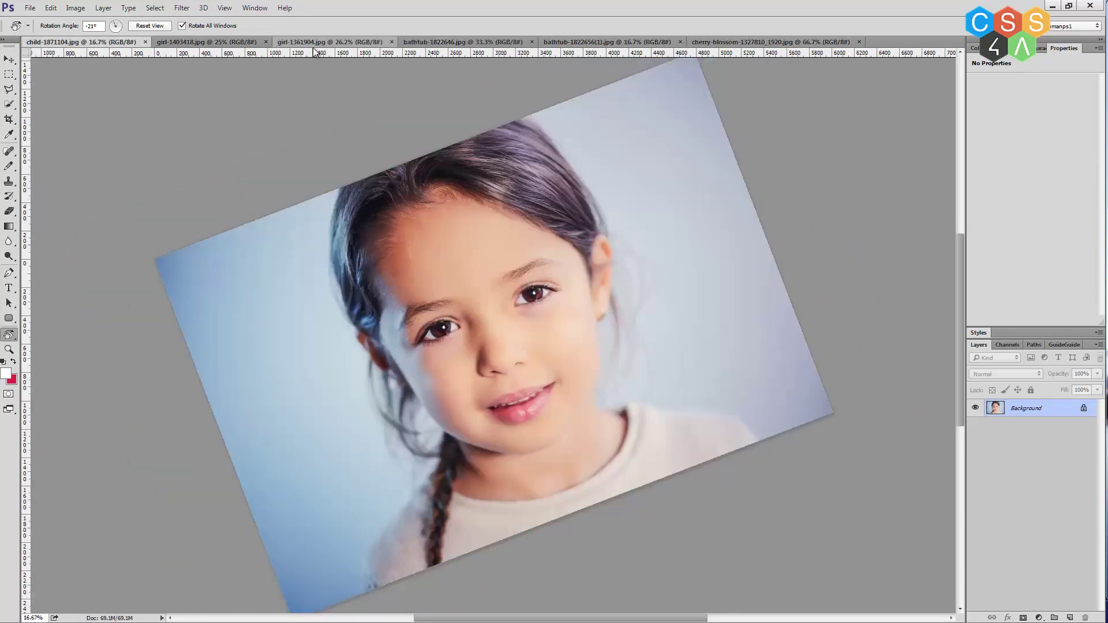
{"action": "left_click", "coordinate": [346, 42]}
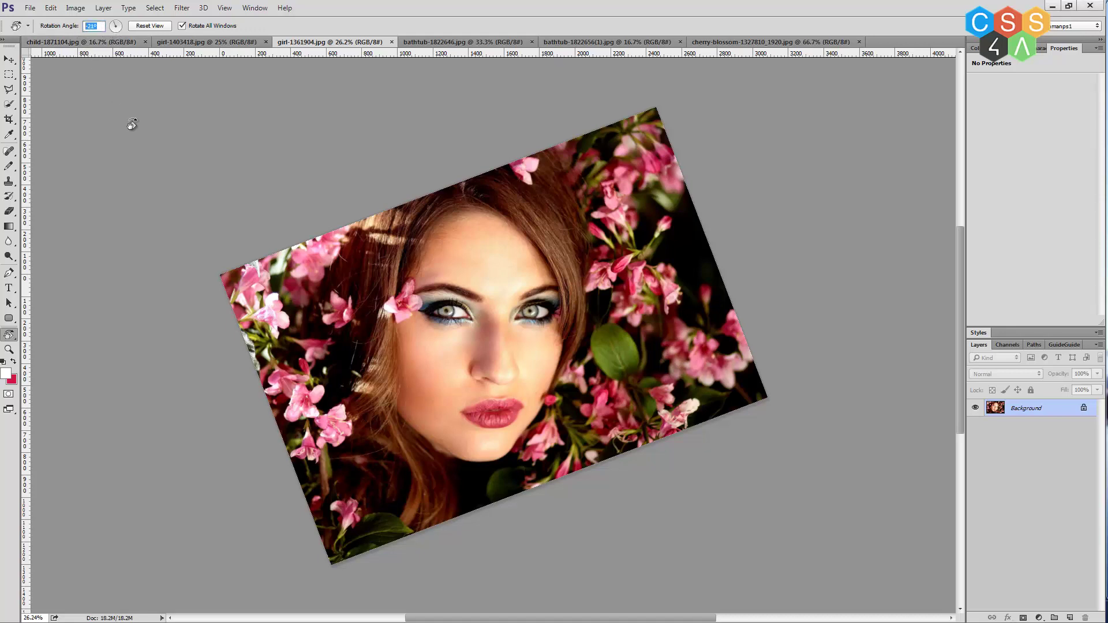
- Apply the -21° rotation angle and check each tab, ending on girl-1403418
{"action": "key", "text": "Return"}
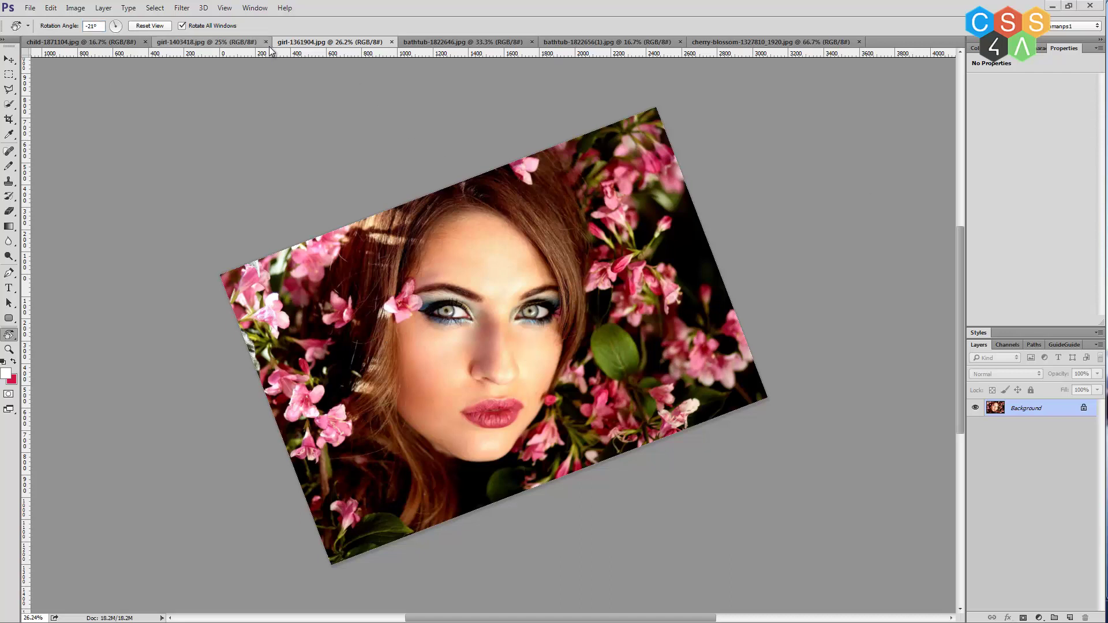
{"action": "left_click", "coordinate": [462, 42]}
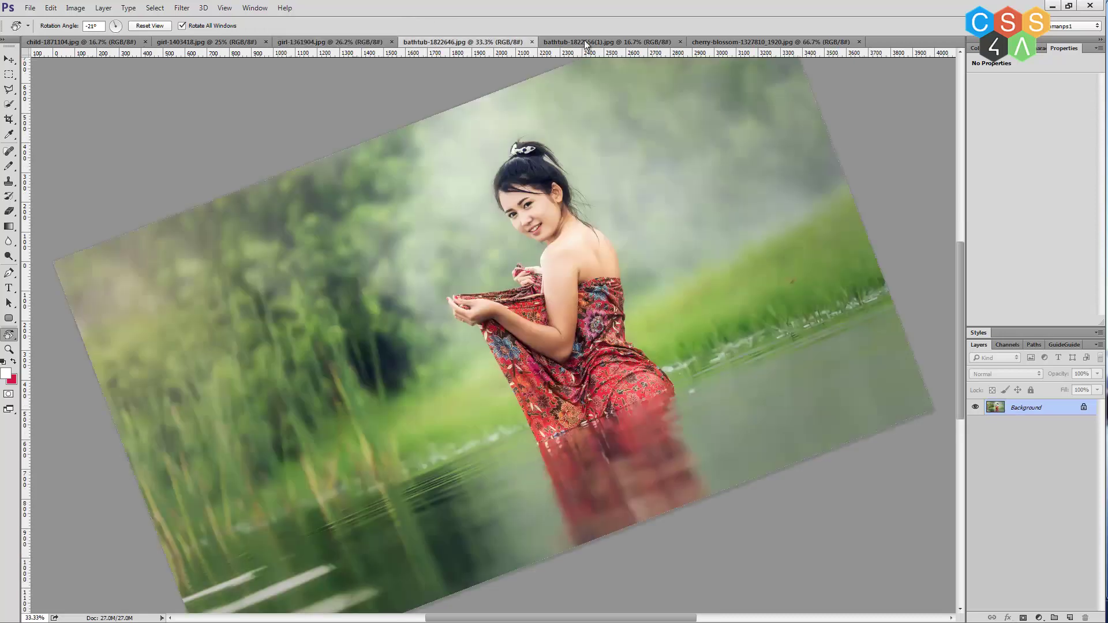
{"action": "left_click", "coordinate": [606, 42]}
{"action": "left_click", "coordinate": [750, 42]}
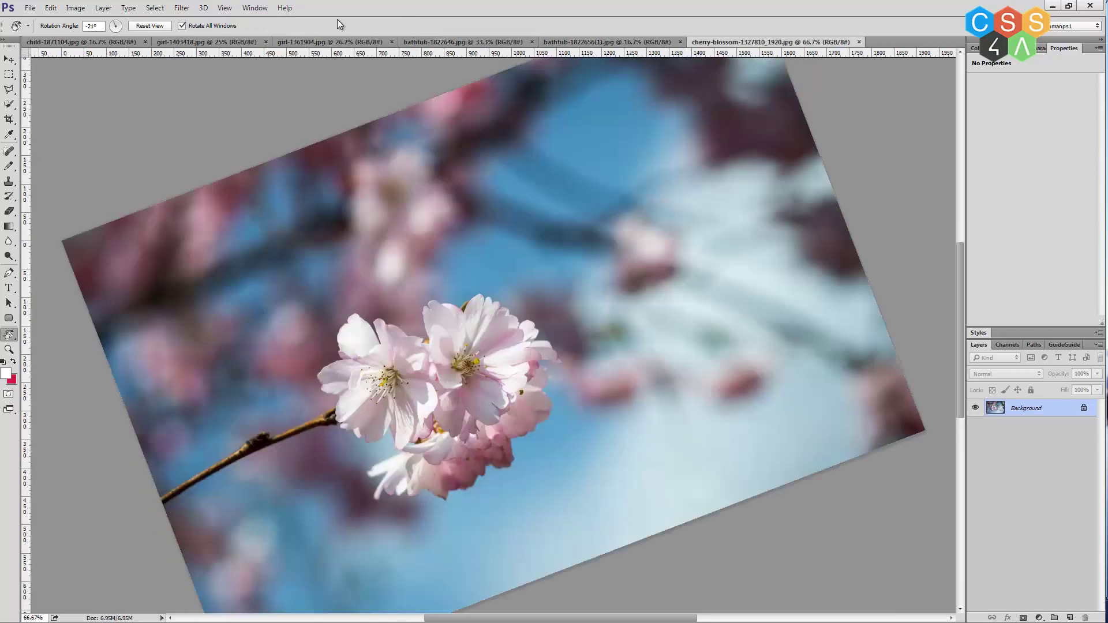
{"action": "left_click", "coordinate": [328, 42]}
{"action": "left_click", "coordinate": [213, 38]}
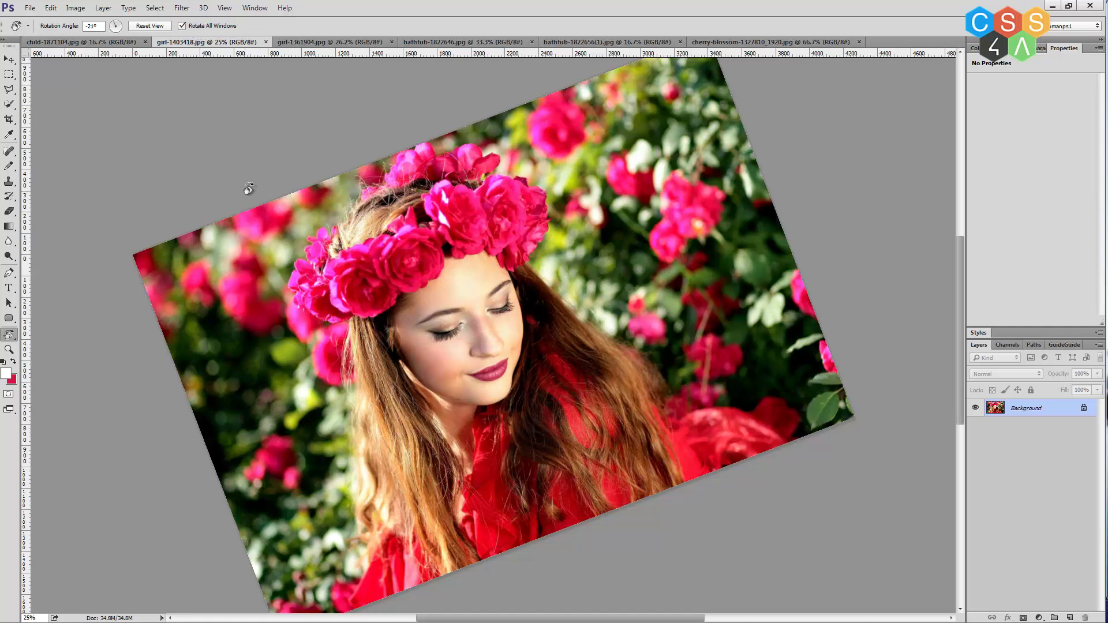
- Reset every photo's view to 0°, check each tab, and reselect the Rotate View tool
{"action": "left_click", "coordinate": [148, 26]}
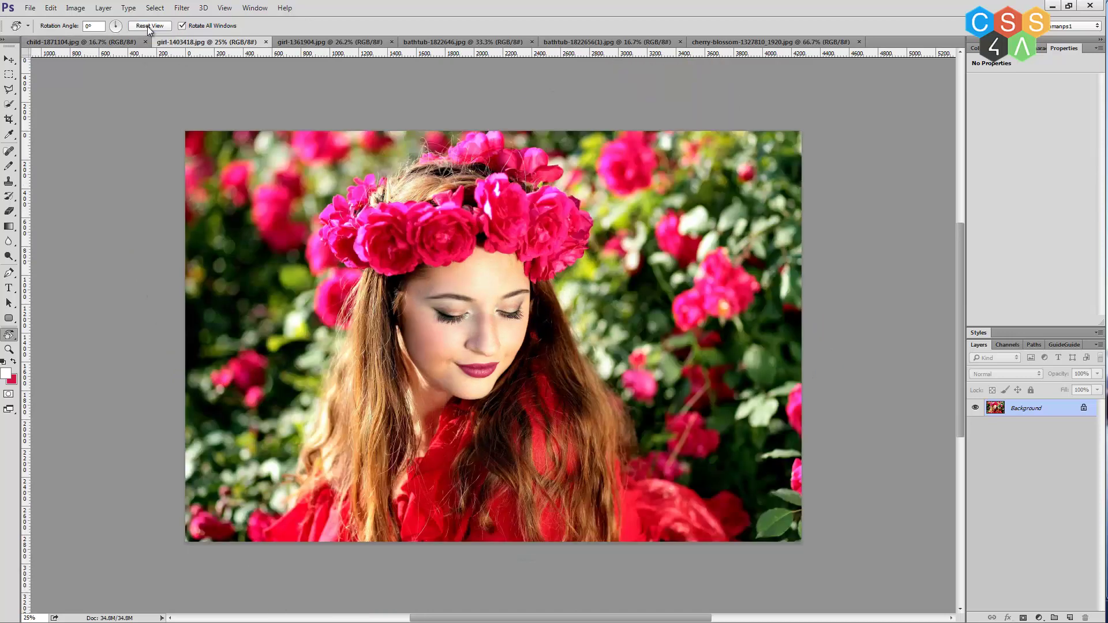
{"action": "left_click", "coordinate": [318, 42]}
{"action": "left_click", "coordinate": [456, 42]}
{"action": "left_click", "coordinate": [598, 43]}
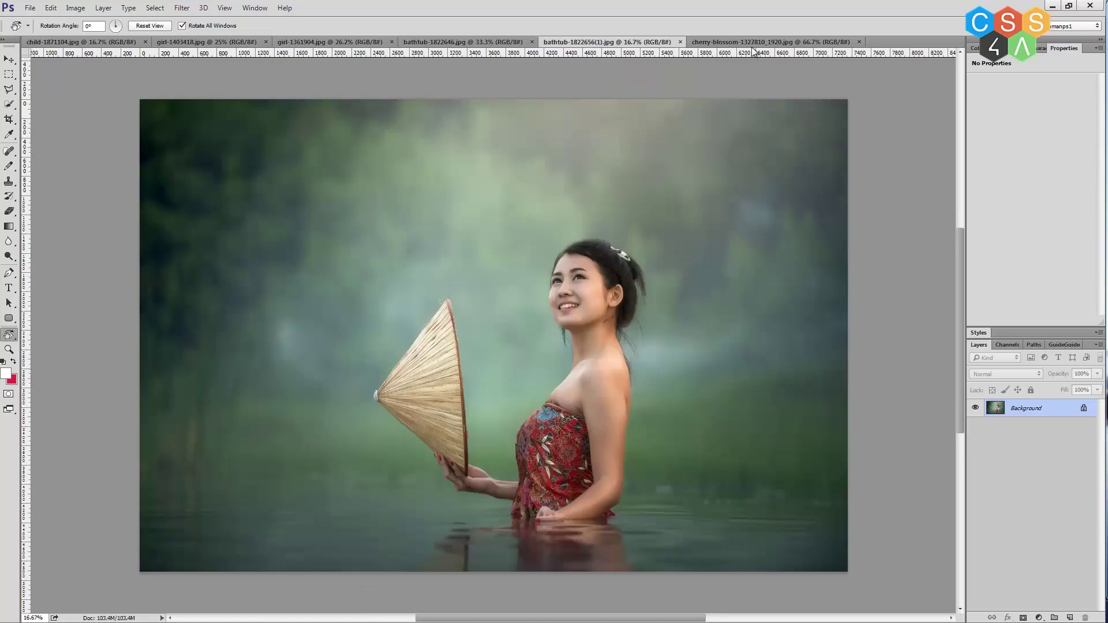
{"action": "left_click", "coordinate": [751, 42]}
{"action": "left_click", "coordinate": [310, 43]}
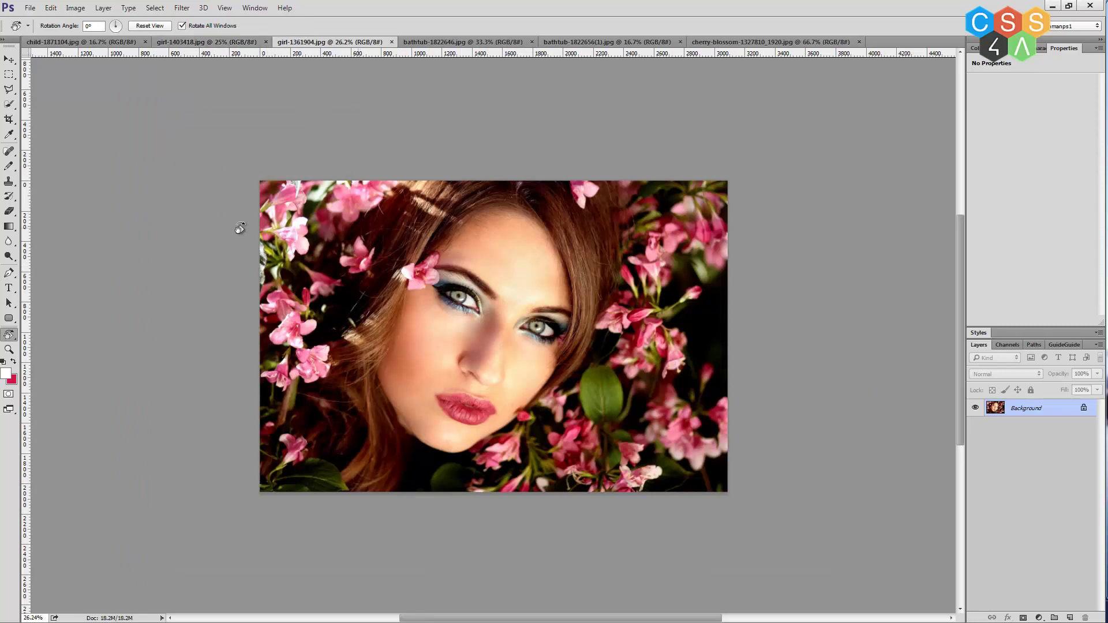
{"action": "left_click", "coordinate": [9, 75]}
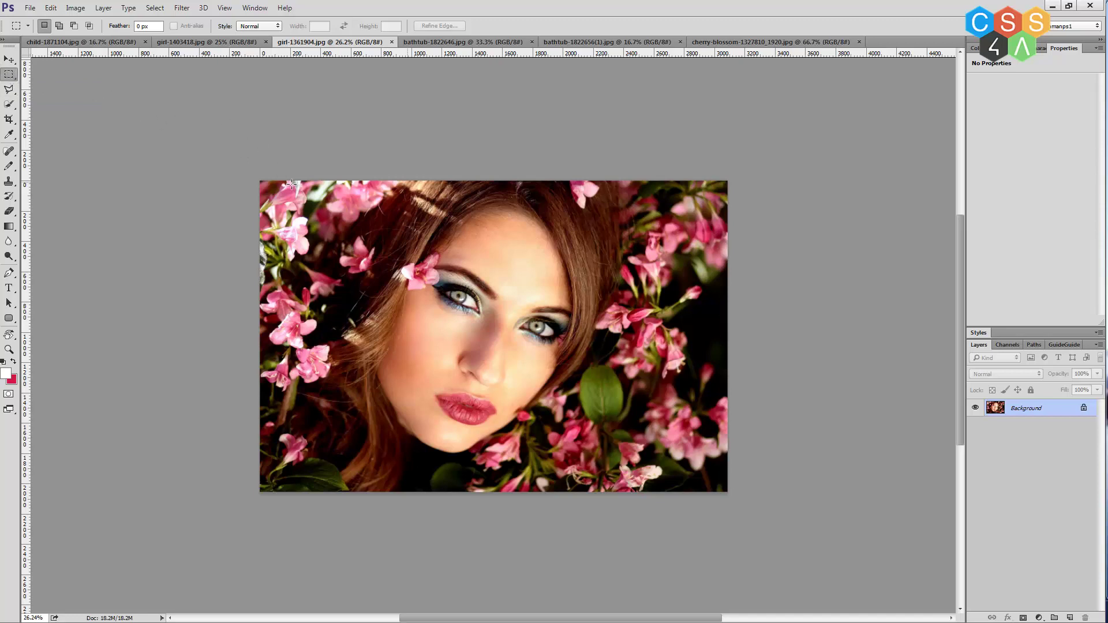
{"action": "key", "text": "r"}
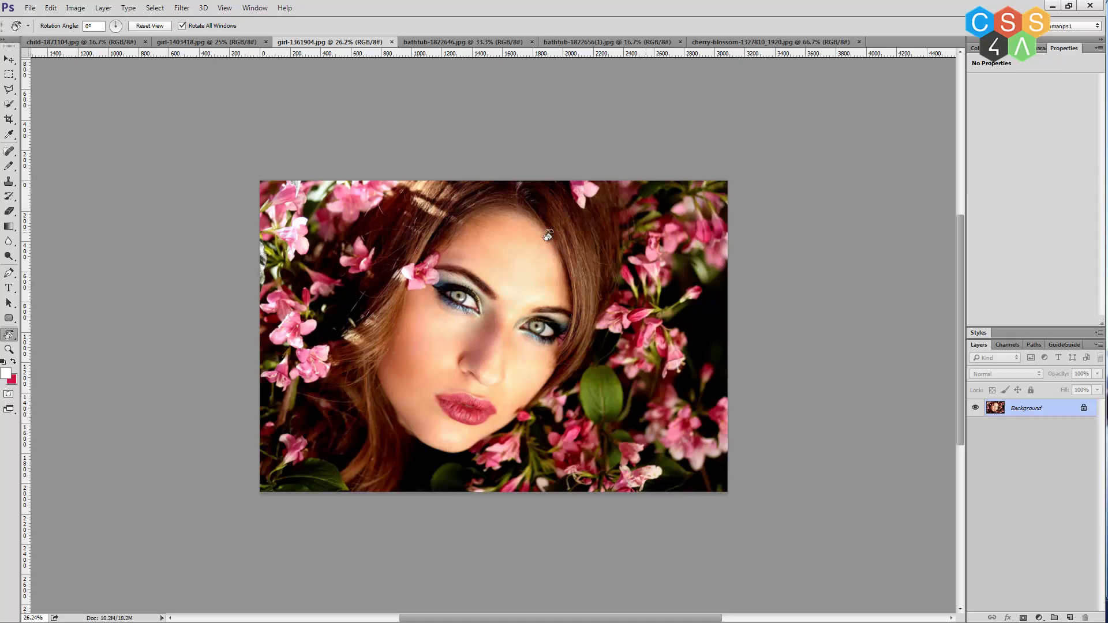
- Rotate the canvas view to about -20°, then ease it back to a gentle -4° tilt
{"action": "left_click_drag", "start_coordinate": [644, 243], "coordinate": [610, 157]}
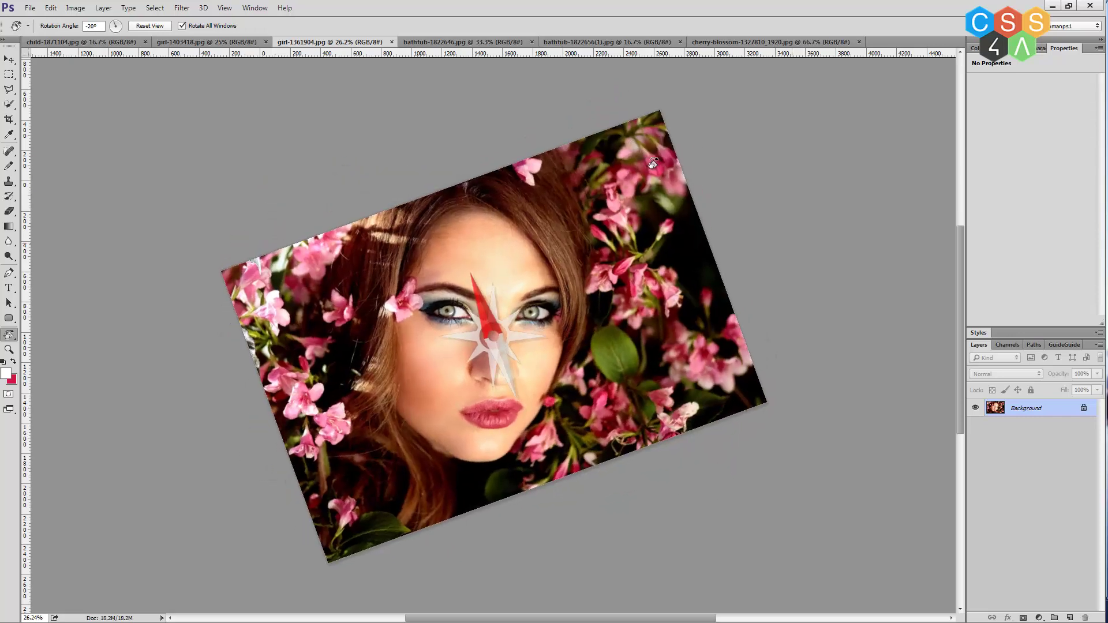
{"action": "mouse_move", "coordinate": [610, 156]}
{"action": "left_mouse_down"}
{"action": "mouse_move", "coordinate": [682, 194]}
{"action": "mouse_move", "coordinate": [666, 151]}
{"action": "left_mouse_up"}
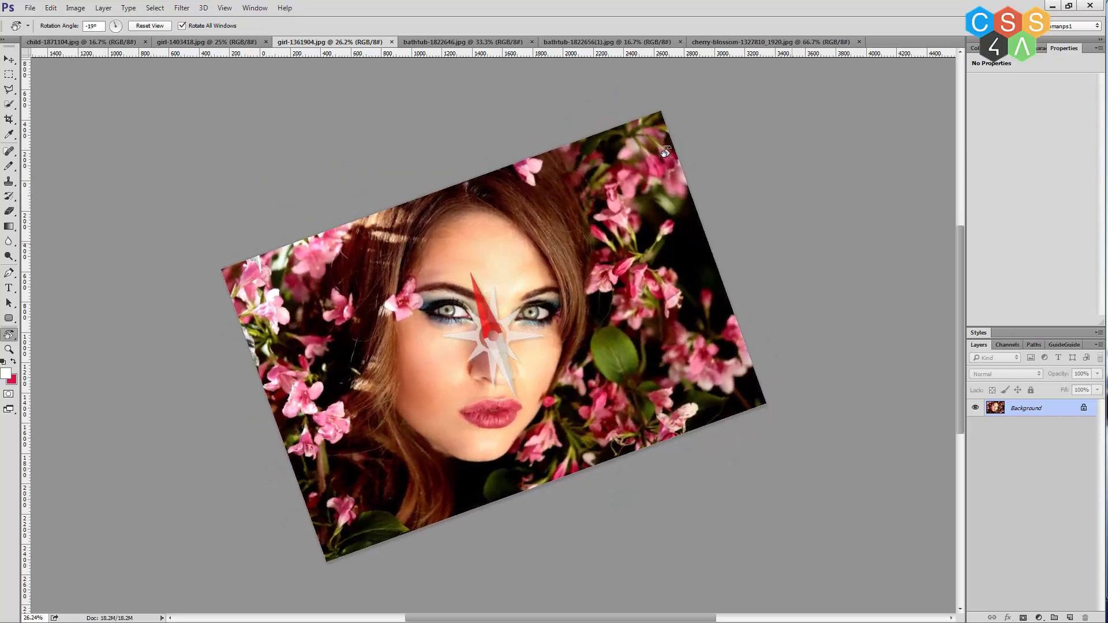
{"action": "key", "text": "m"}
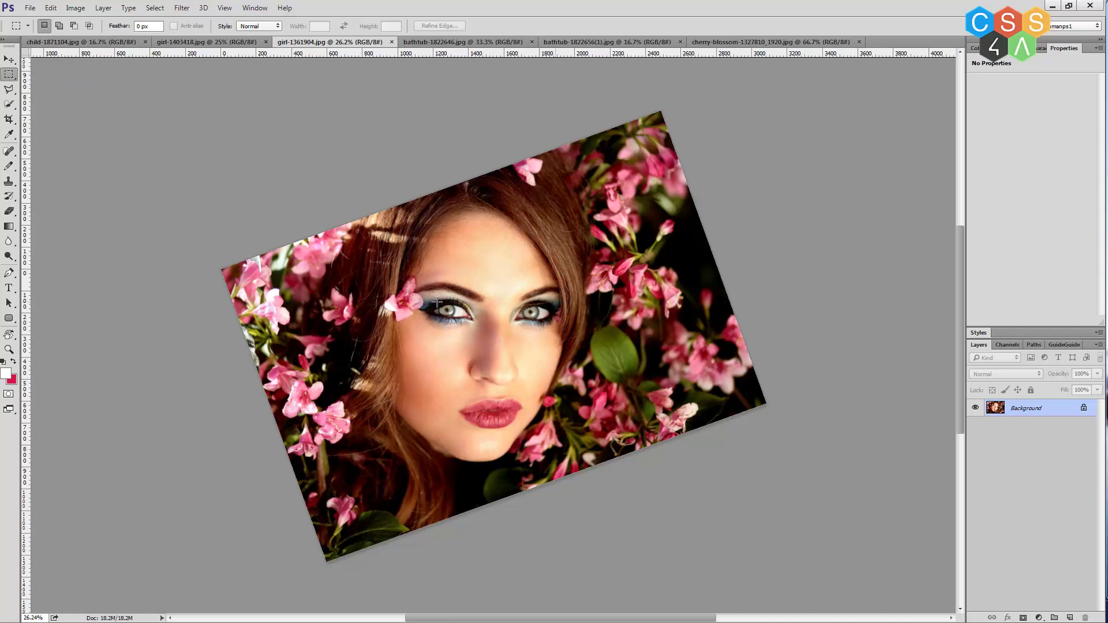
{"action": "key", "text": "r"}
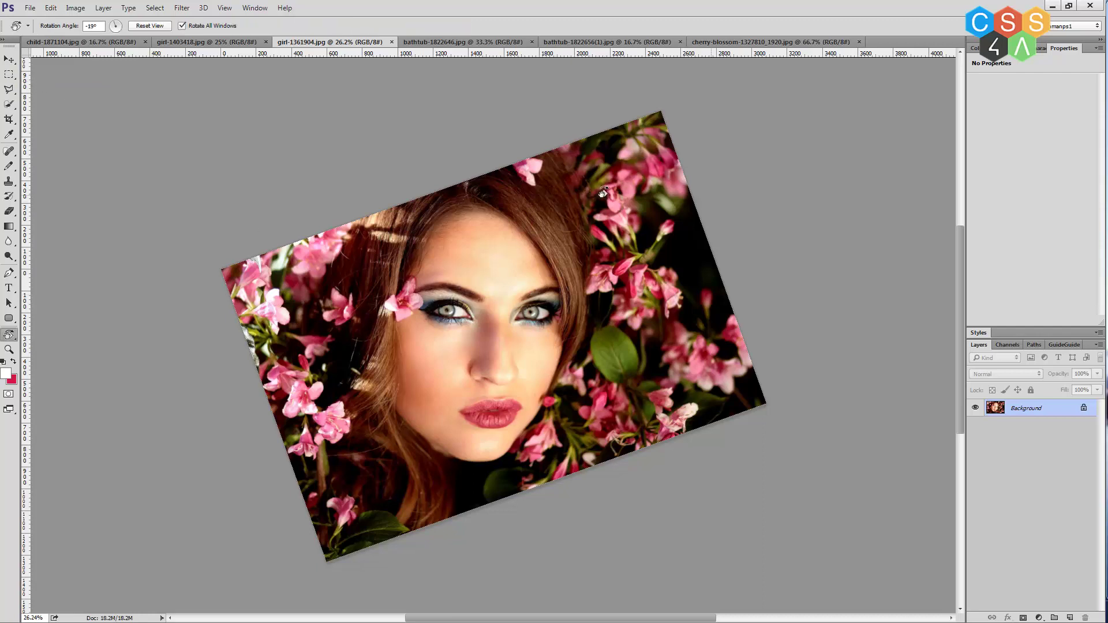
{"action": "left_click_drag", "start_coordinate": [606, 192], "coordinate": [634, 218]}
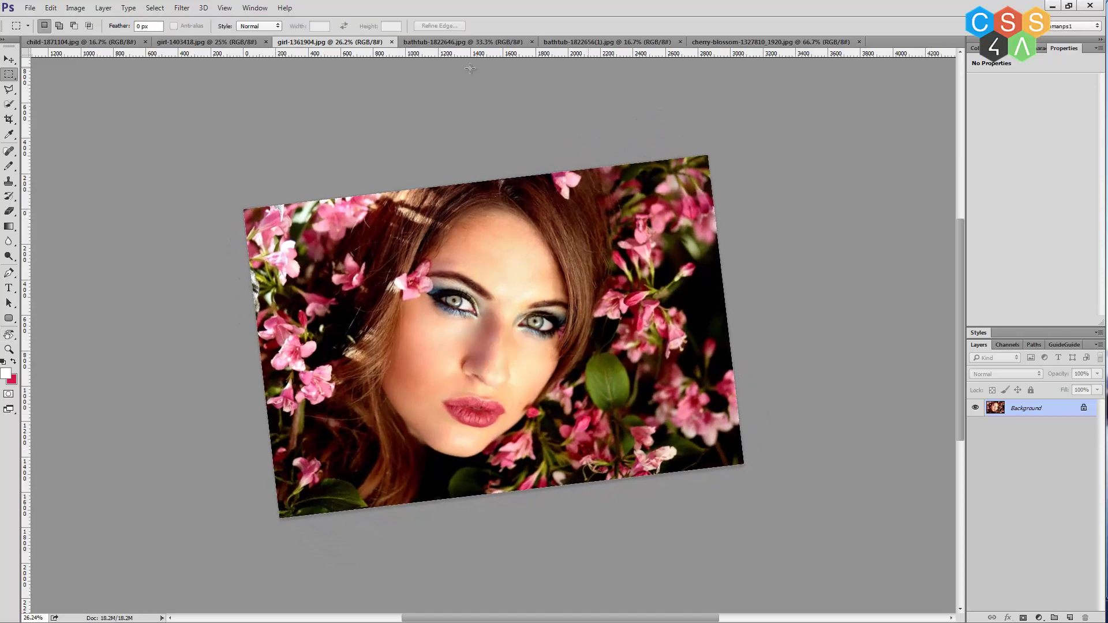
- Check the bathtub-1822646, bathtub-1822656(1) and cherry blossom tabs, ending on girl-1403418
{"action": "left_click", "coordinate": [508, 42]}
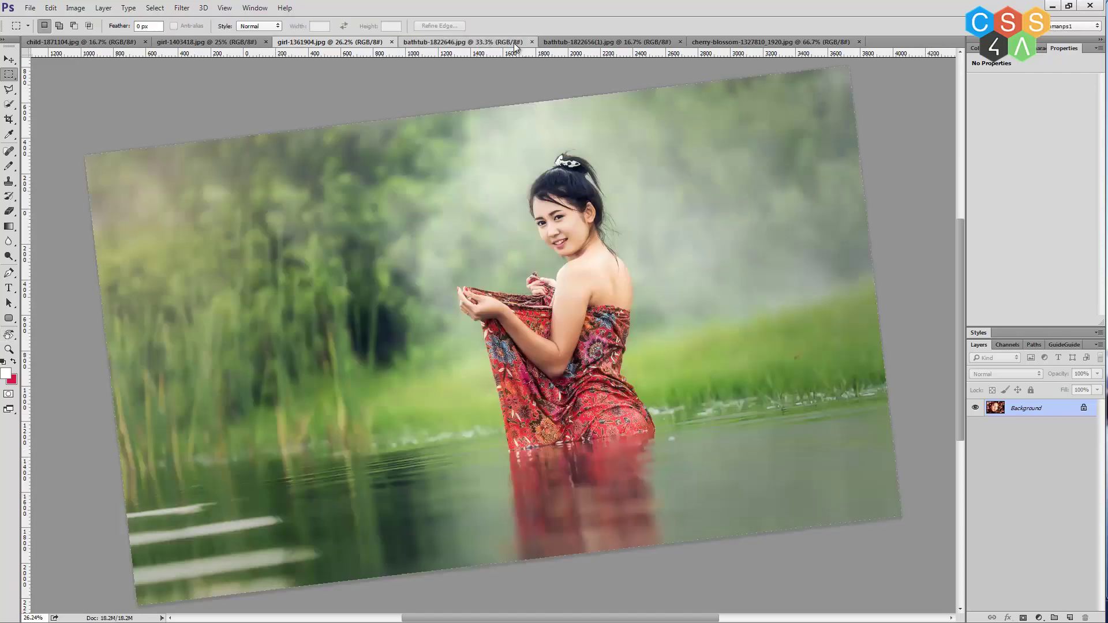
{"action": "left_click", "coordinate": [629, 41]}
{"action": "left_click", "coordinate": [760, 42]}
{"action": "left_click", "coordinate": [209, 45]}
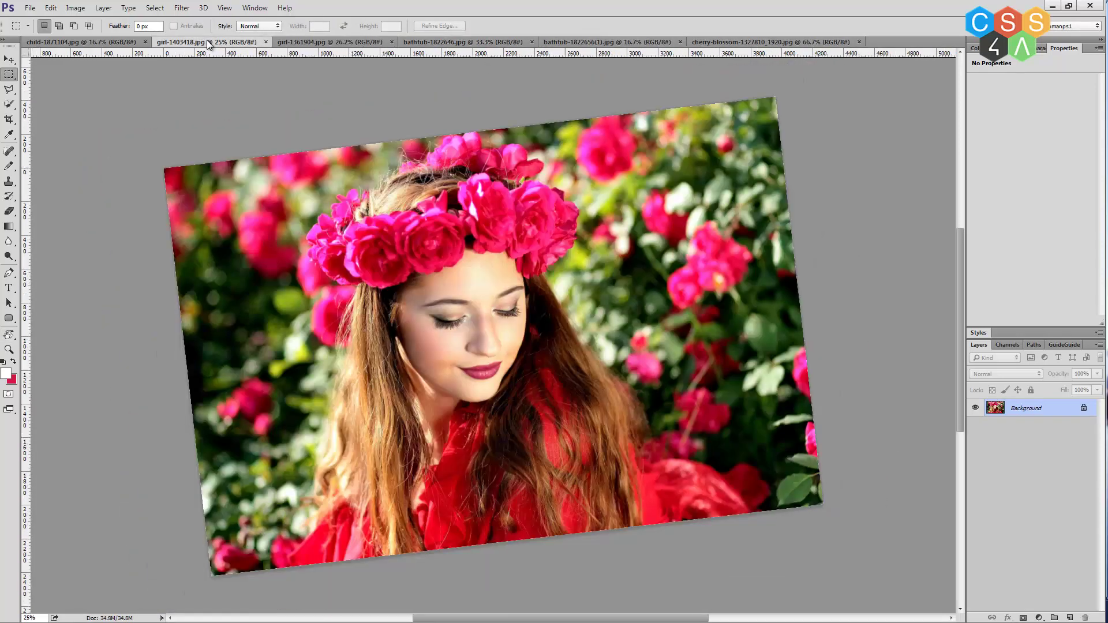
{"action": "key", "text": "r"}
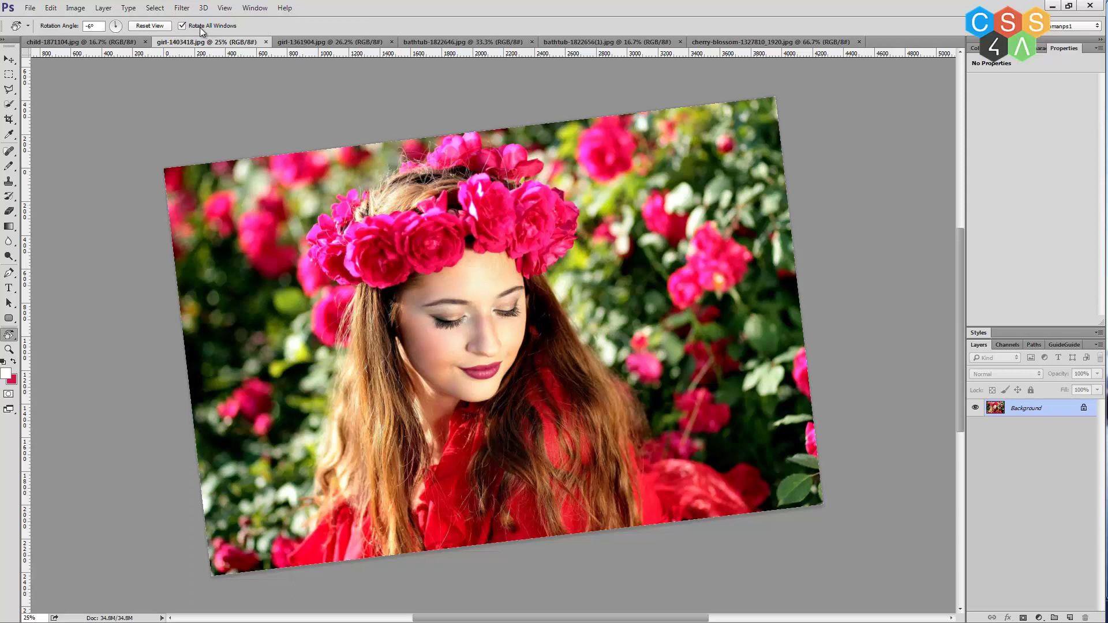
{"action": "key", "text": "m"}
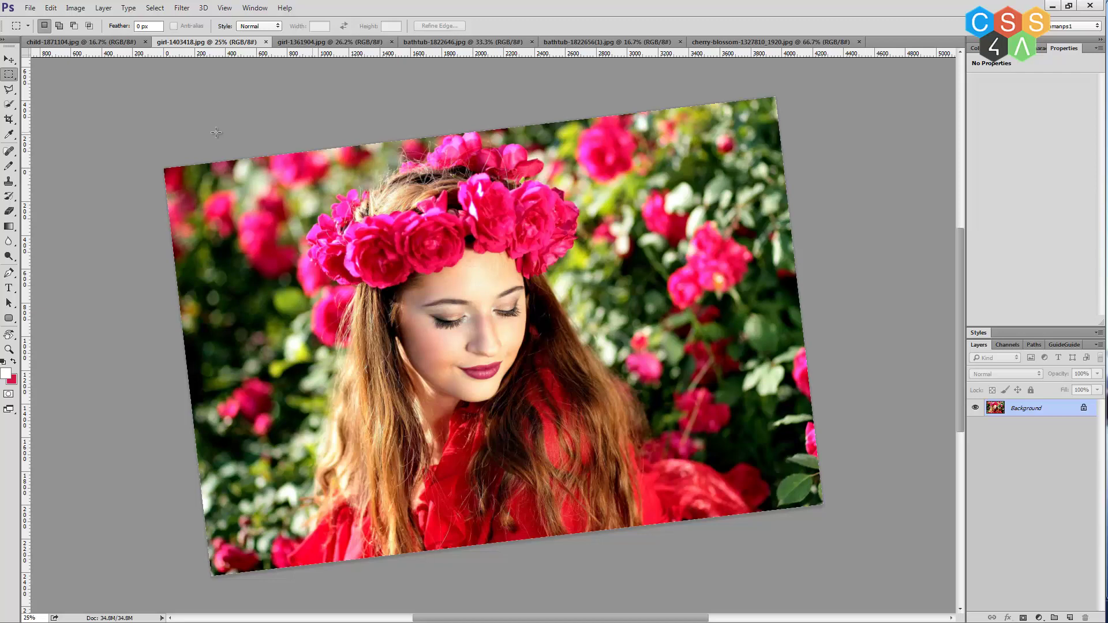
- Straighten the rose-crown photo's view, then check the other tabs for leftover tilt
{"action": "key", "text": "Escape"}
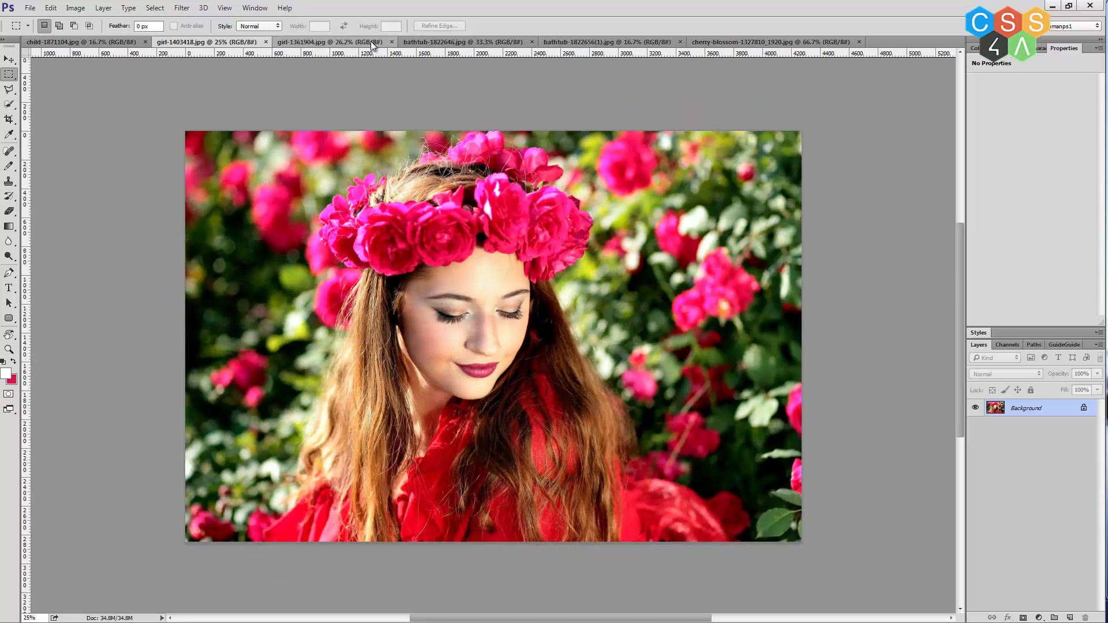
{"action": "left_click", "coordinate": [372, 41]}
{"action": "left_click", "coordinate": [456, 43]}
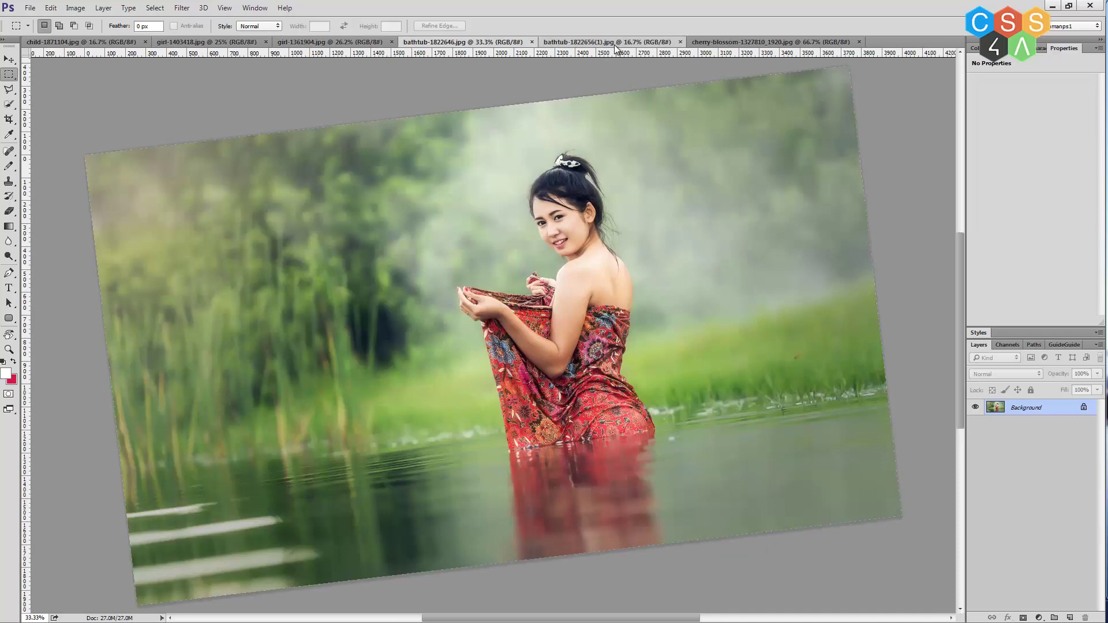
{"action": "left_click", "coordinate": [613, 43]}
{"action": "left_click", "coordinate": [787, 42]}
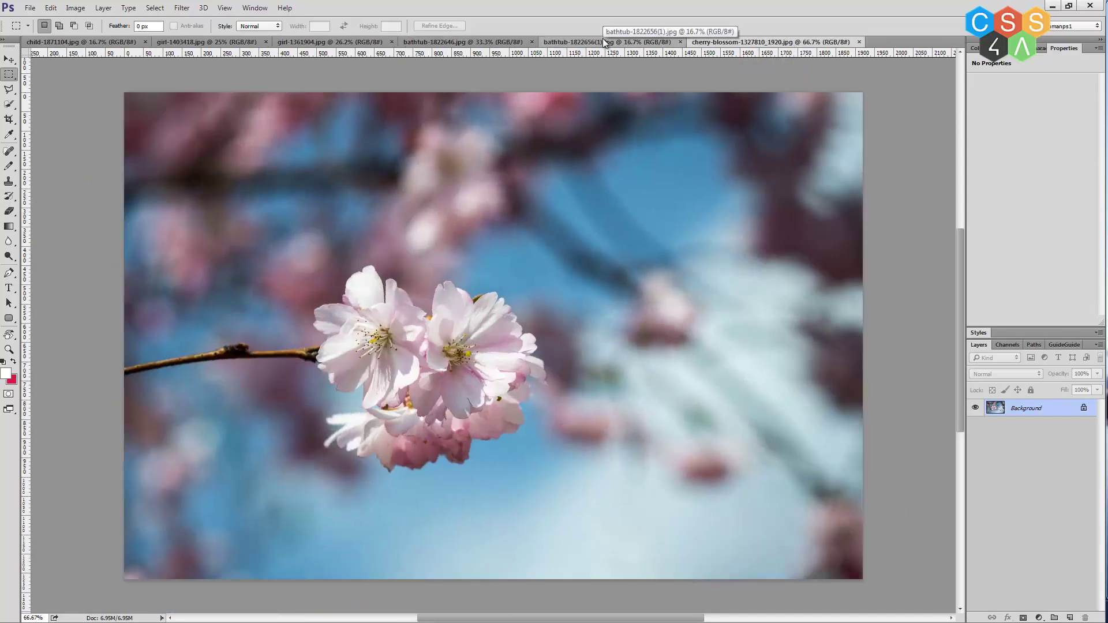
{"action": "left_click", "coordinate": [605, 42]}
{"action": "left_click", "coordinate": [447, 41]}
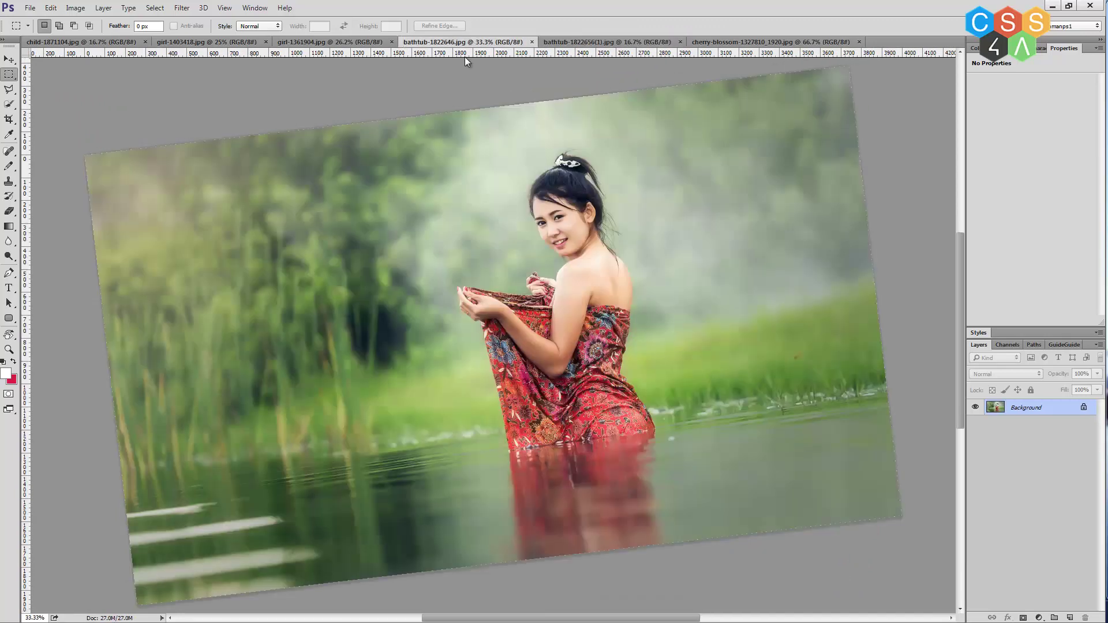
- Reset bathtub-1822646 to 0°, then view the photos up to child-1871104
{"action": "key", "text": "r"}
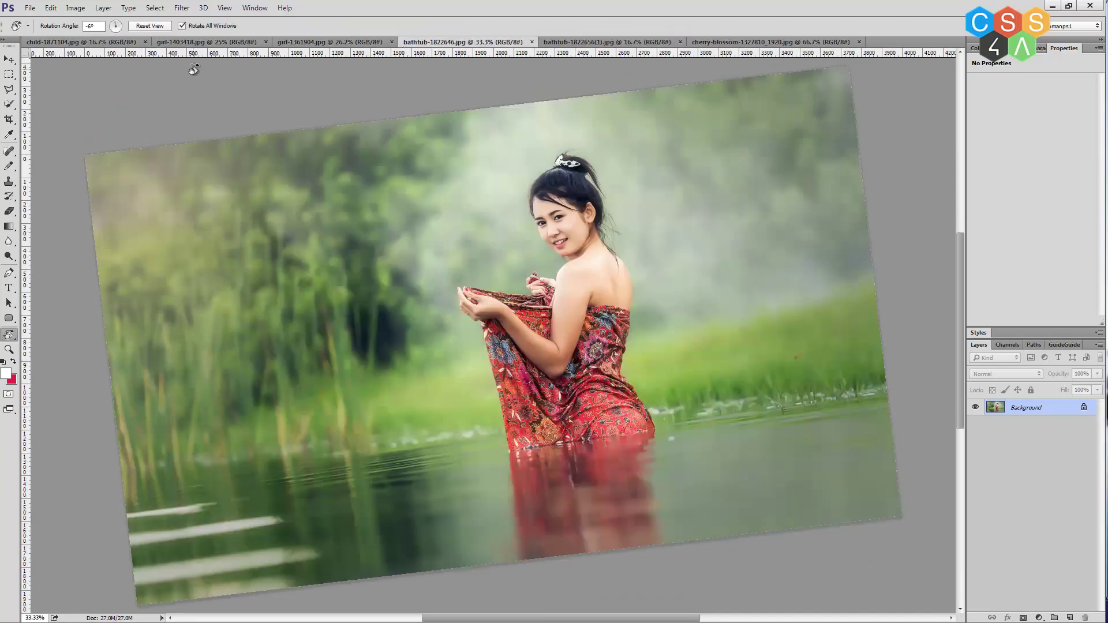
{"action": "key", "text": "m"}
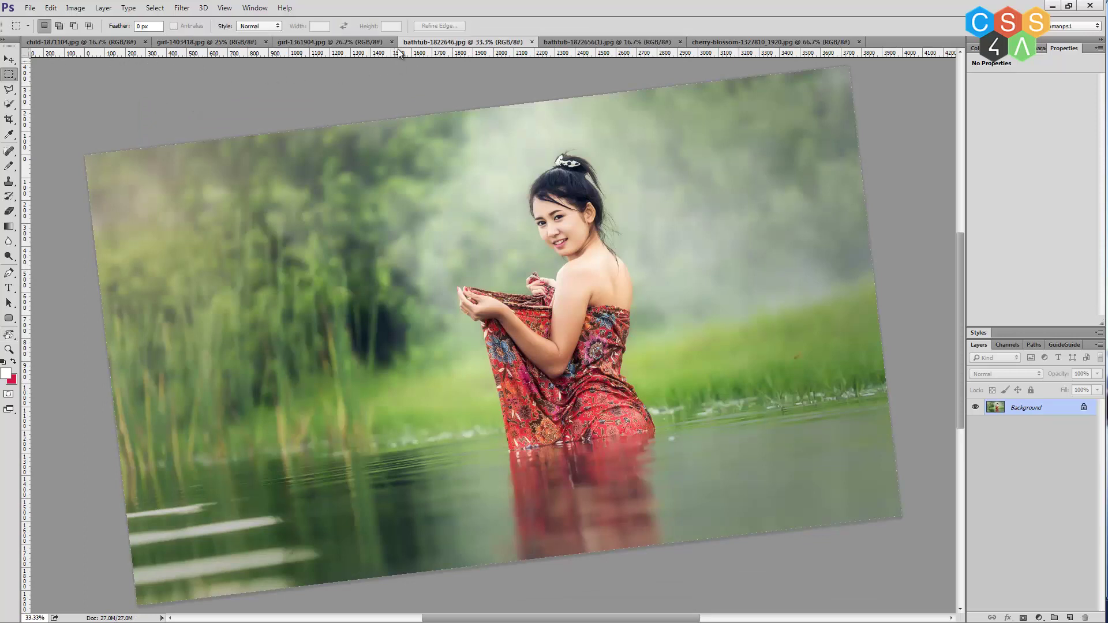
{"action": "key", "text": "Escape"}
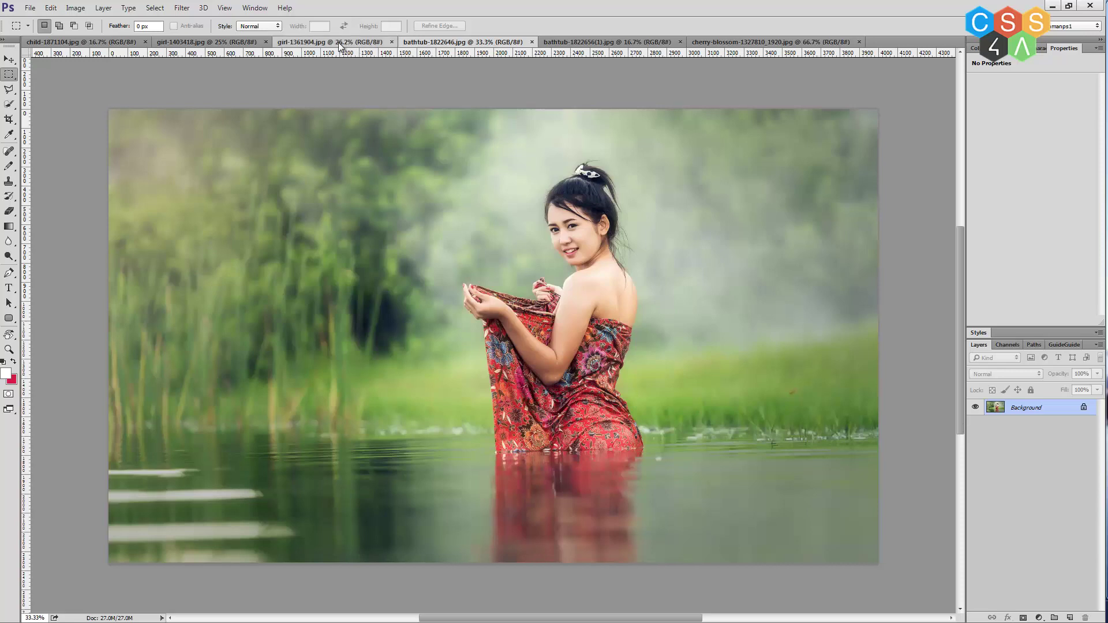
{"action": "left_click", "coordinate": [356, 44]}
{"action": "left_click", "coordinate": [161, 42]}
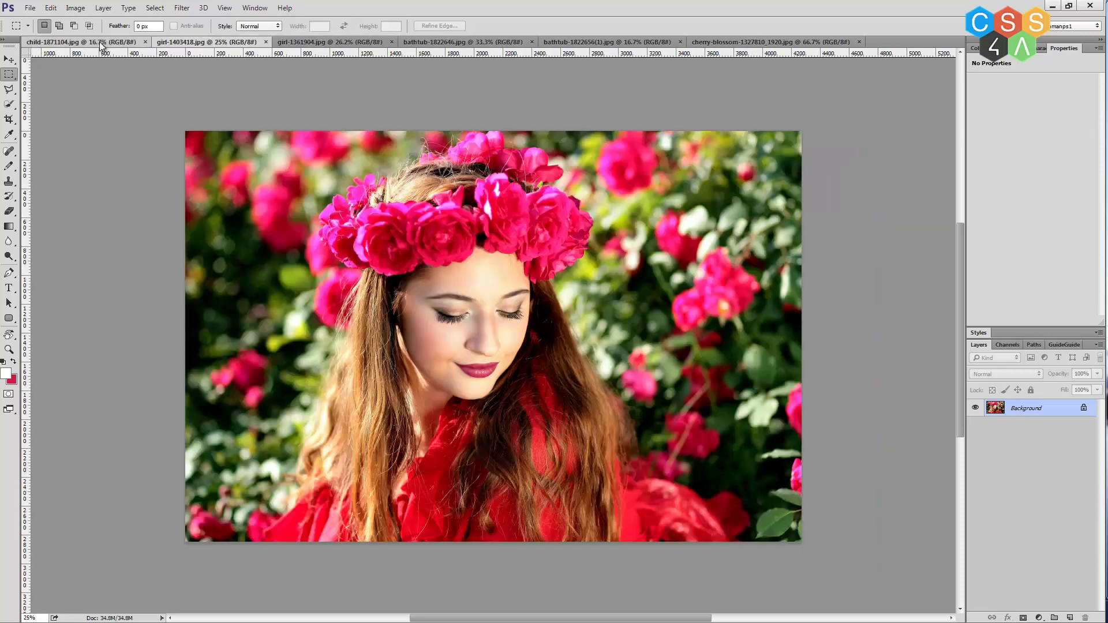
{"action": "left_click", "coordinate": [81, 42]}
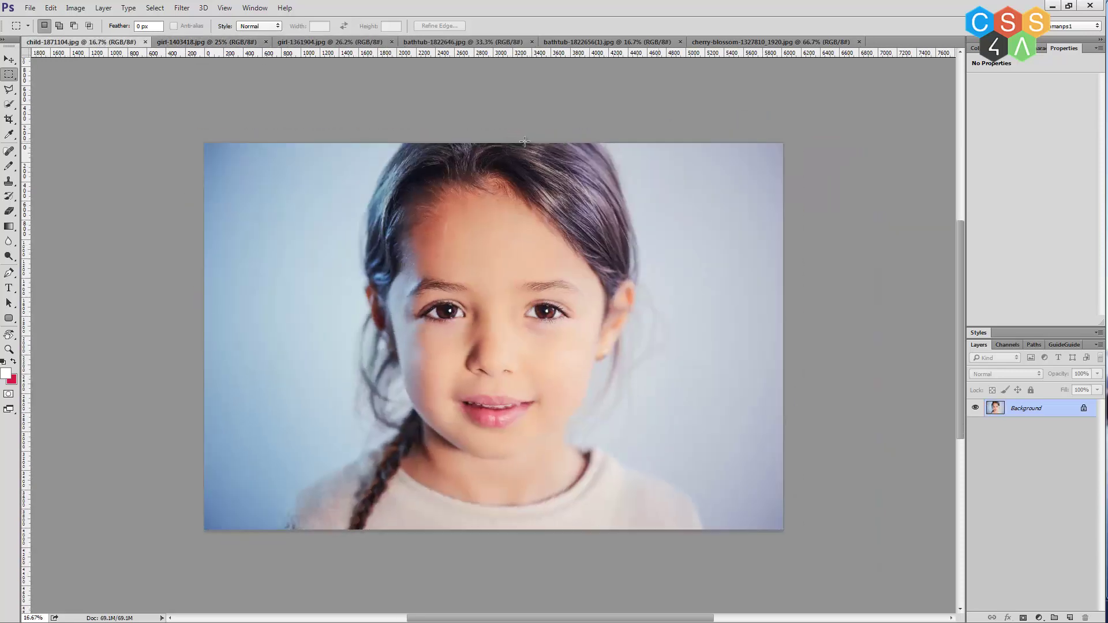